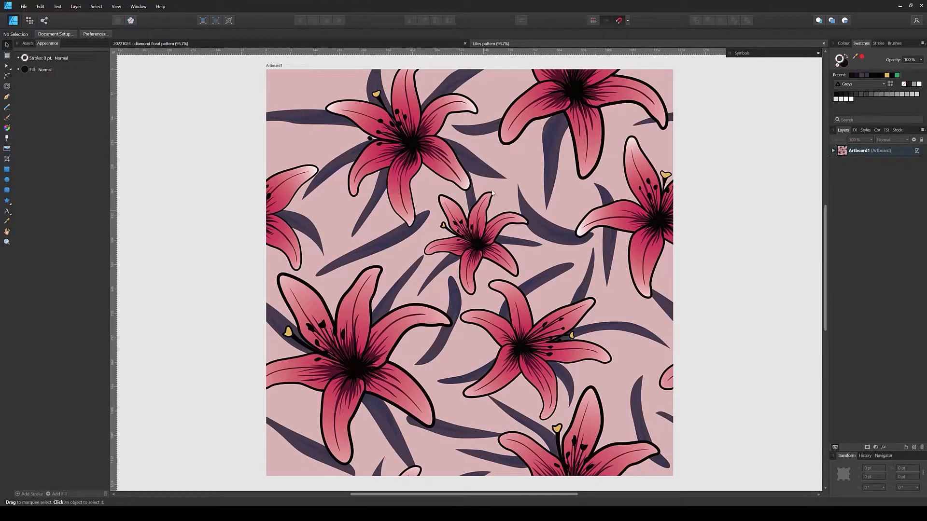
# - Compare the diamond floral pattern with the Lilies pattern by viewing both documents alternately, ending on the Lilies pattern
pyautogui.click(435, 43)
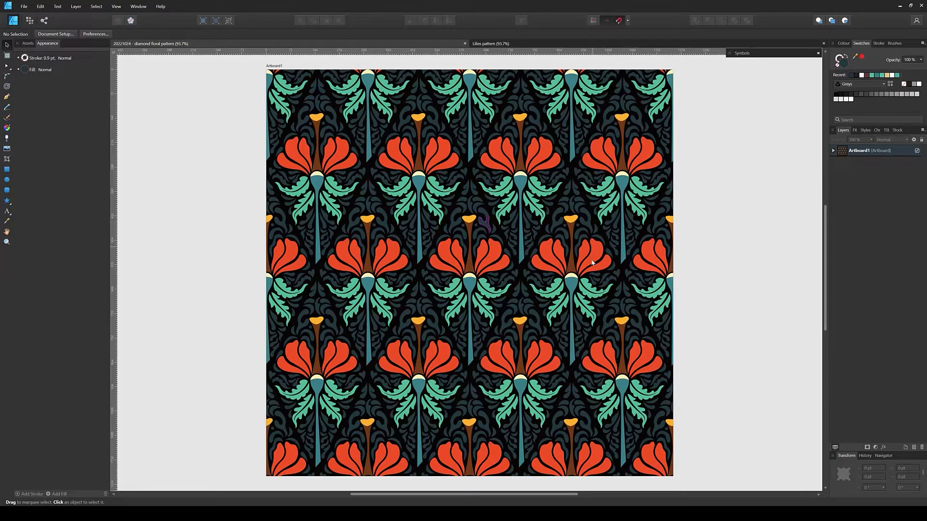
pyautogui.click(554, 43)
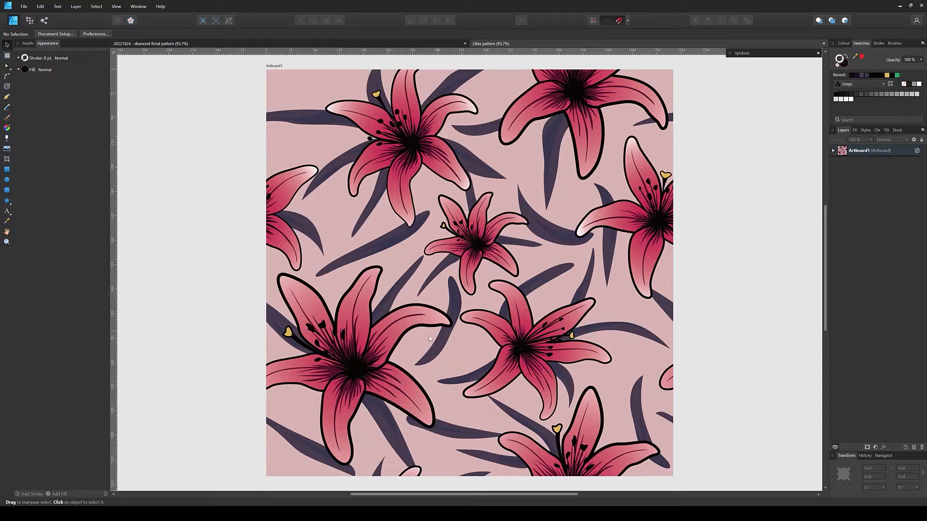
pyautogui.click(410, 44)
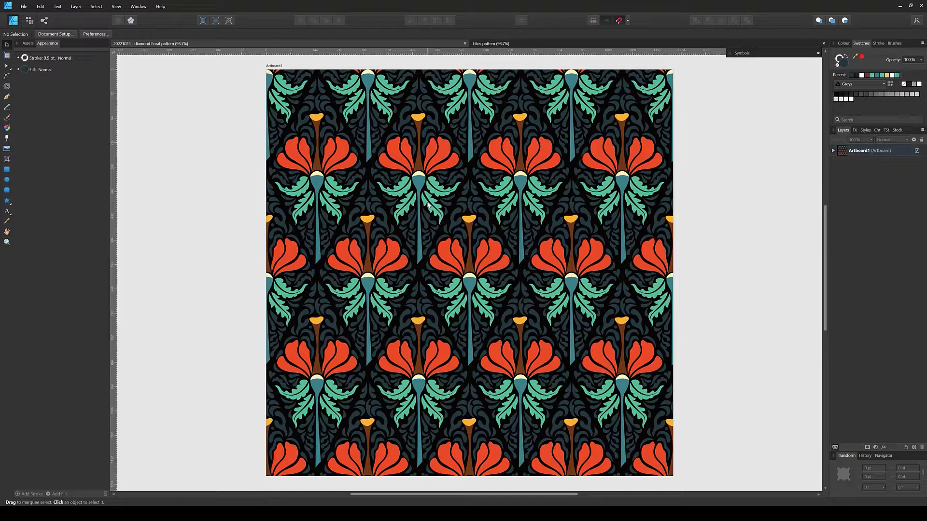
pyautogui.click(555, 44)
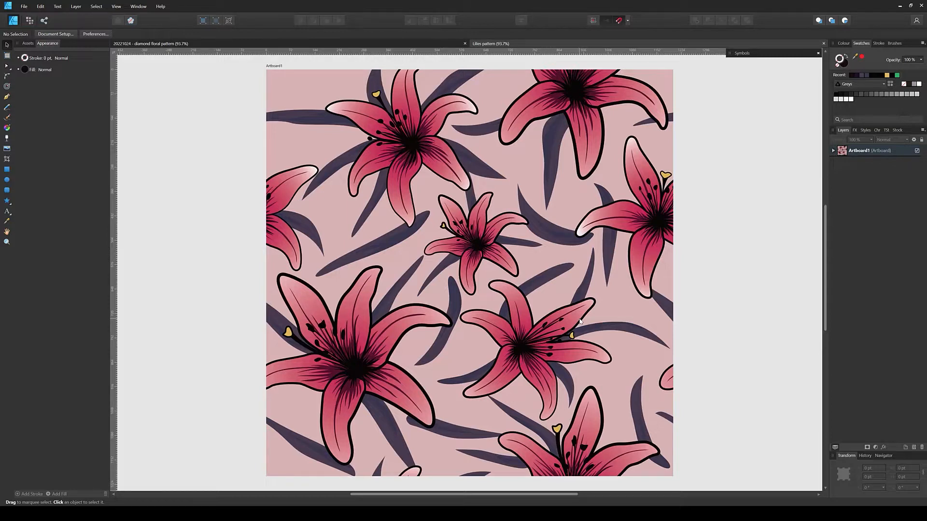
# - Show the contents of Artboard1 and add an HSL adjustment above the lily artwork, keeping its settings beside the pattern
pyautogui.click(833, 150)
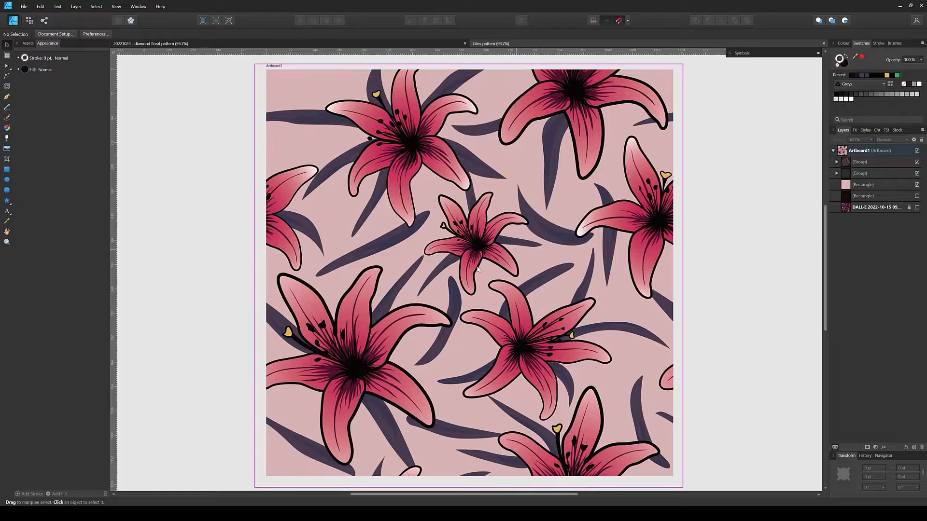
pyautogui.click(876, 449)
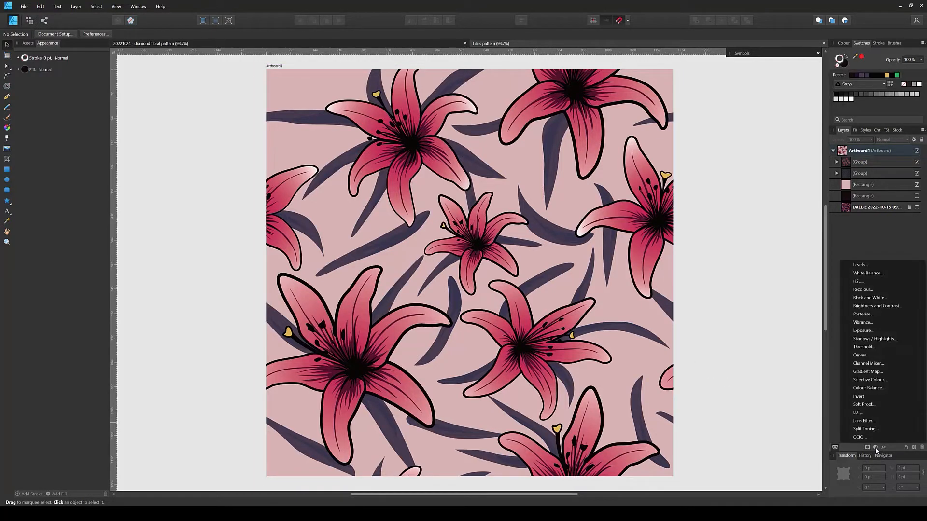
pyautogui.click(869, 282)
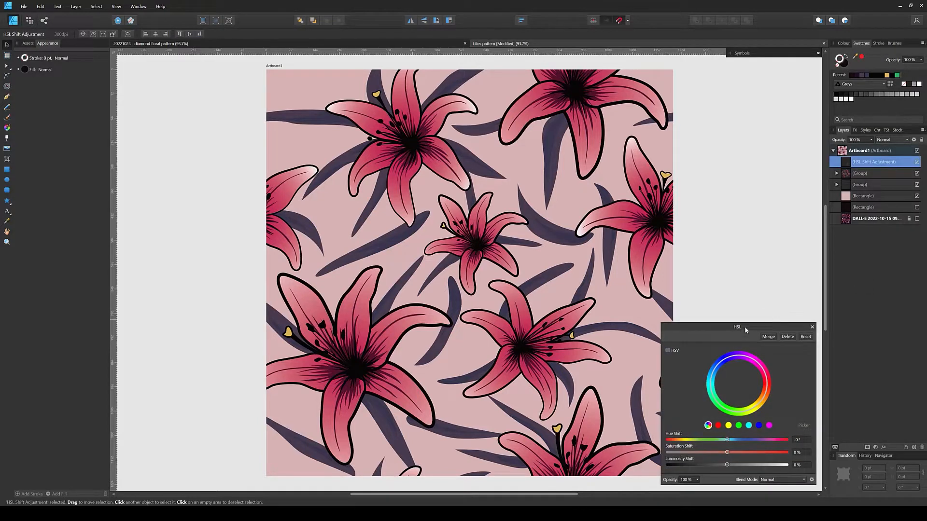
pyautogui.moveTo(744, 326); pyautogui.dragTo(713, 223)
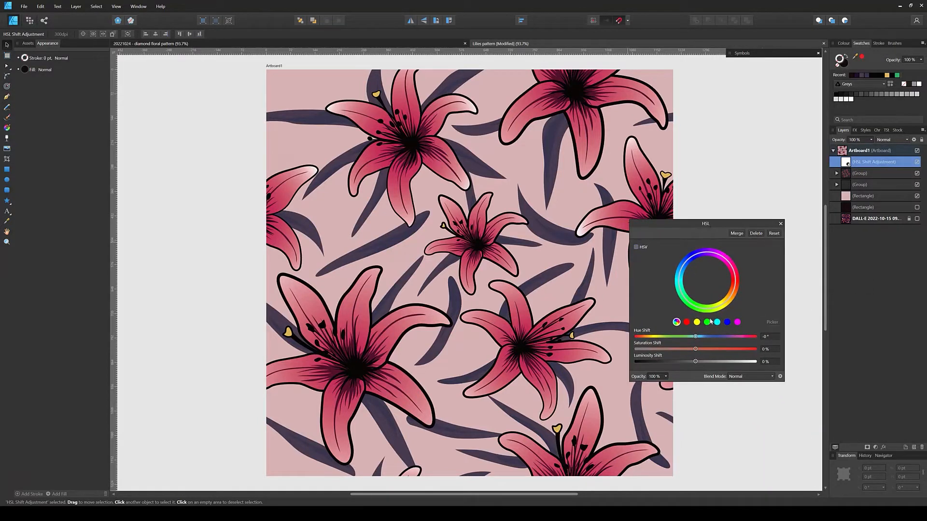
# - Recolour the whole pattern with a hue shift of -54.4°, saturation shift of 65% and luminosity shift of 7%
pyautogui.moveTo(691, 337); pyautogui.dragTo(670, 341)
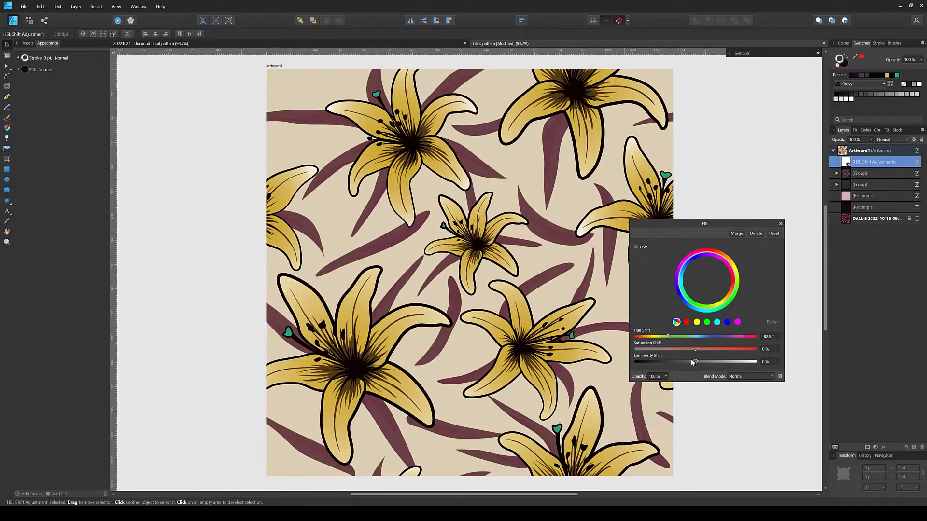
pyautogui.moveTo(695, 362); pyautogui.dragTo(735, 349)
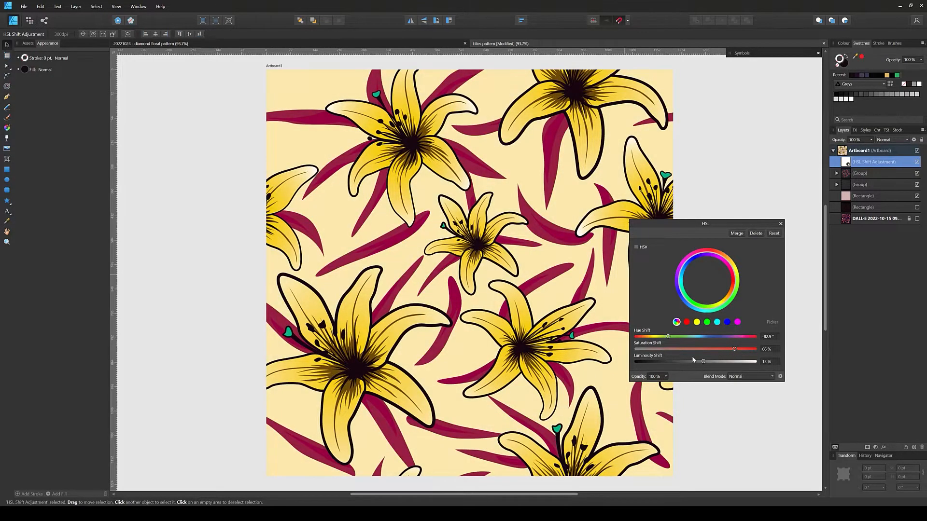
pyautogui.moveTo(669, 336); pyautogui.dragTo(648, 341)
pyautogui.moveTo(735, 349); pyautogui.dragTo(695, 363)
pyautogui.moveTo(649, 338); pyautogui.dragTo(678, 346)
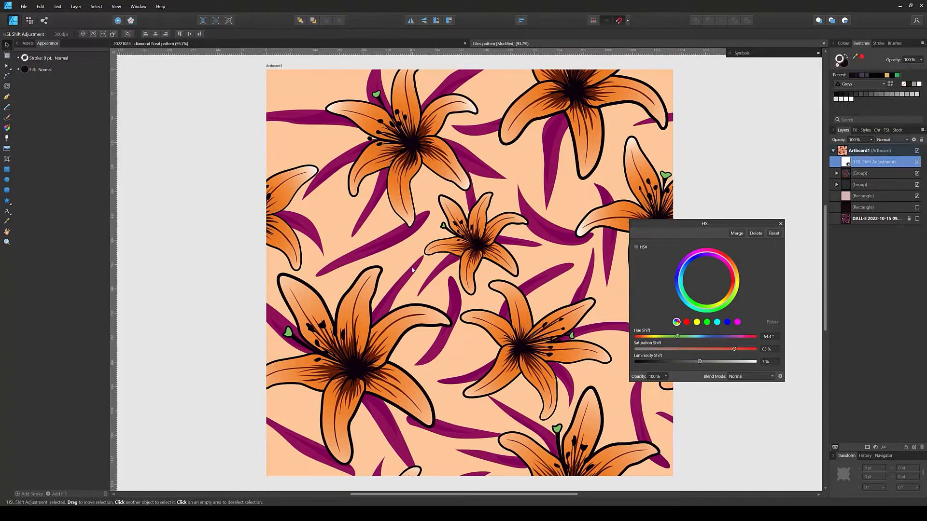
pyautogui.click(780, 224)
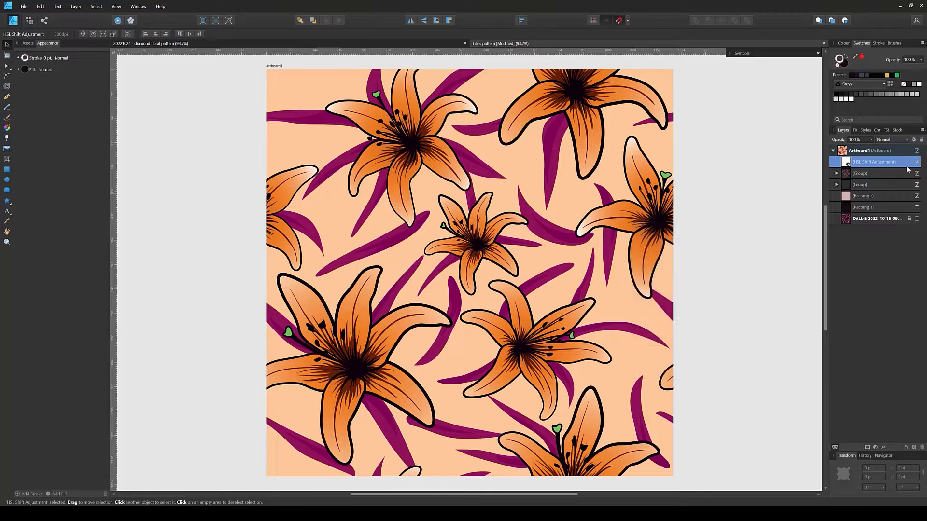
# - Compare the original and shifted colours by hiding and showing the HSL adjustment, checking the background rectangle and leaving the adjustment visible
pyautogui.click(918, 163)
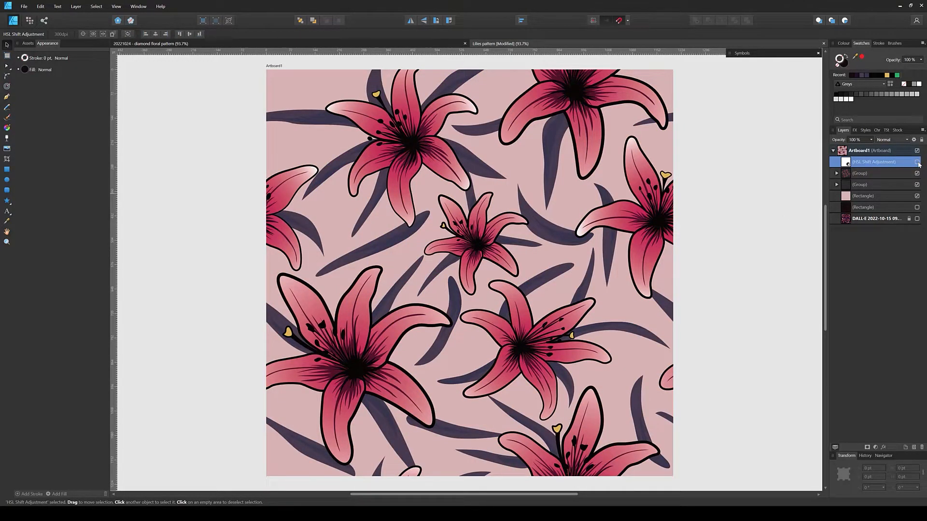
pyautogui.click(917, 162)
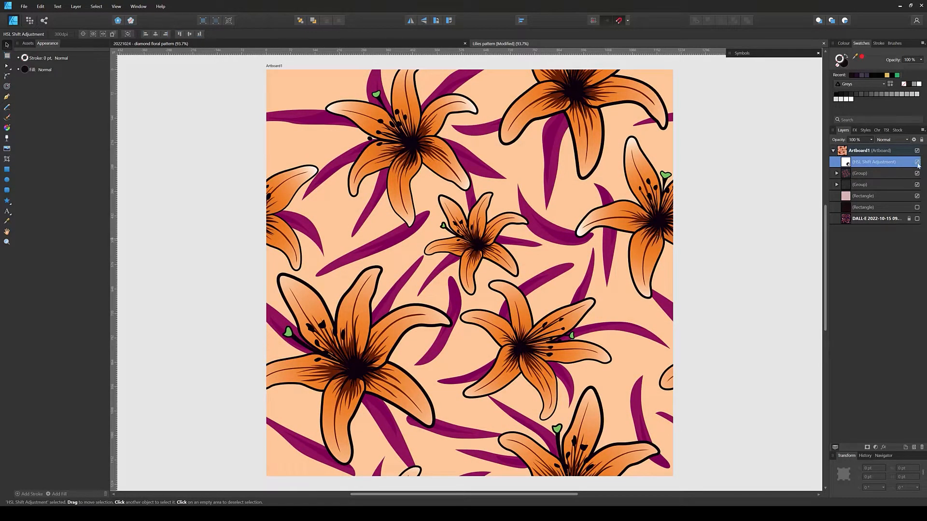
pyautogui.click(917, 163)
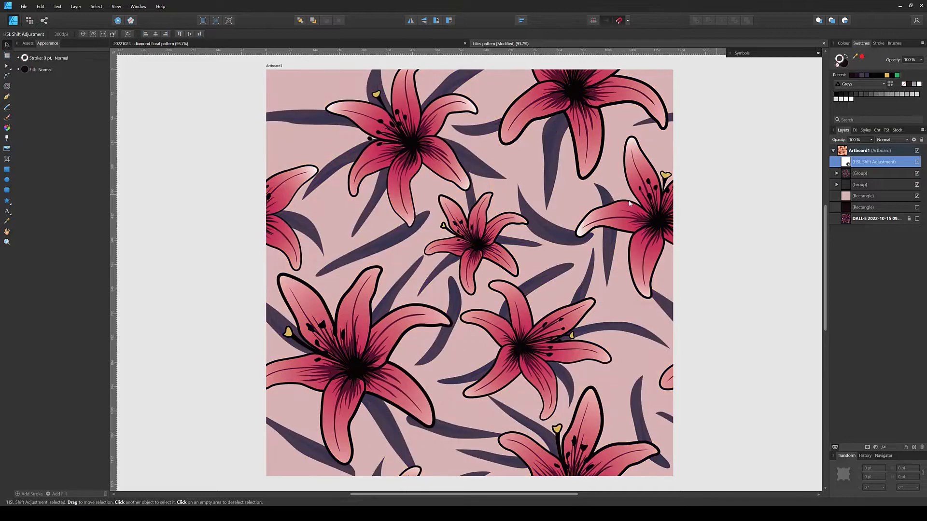
pyautogui.click(499, 152)
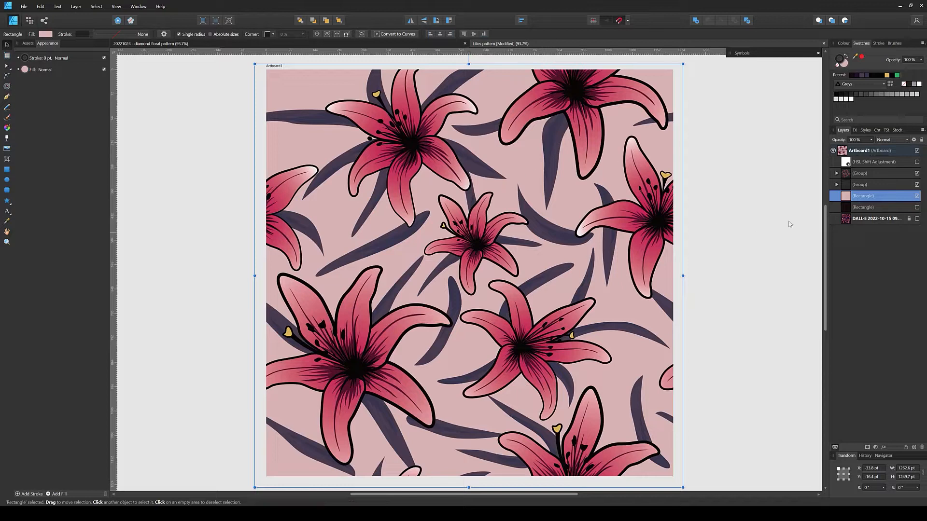
pyautogui.click(917, 162)
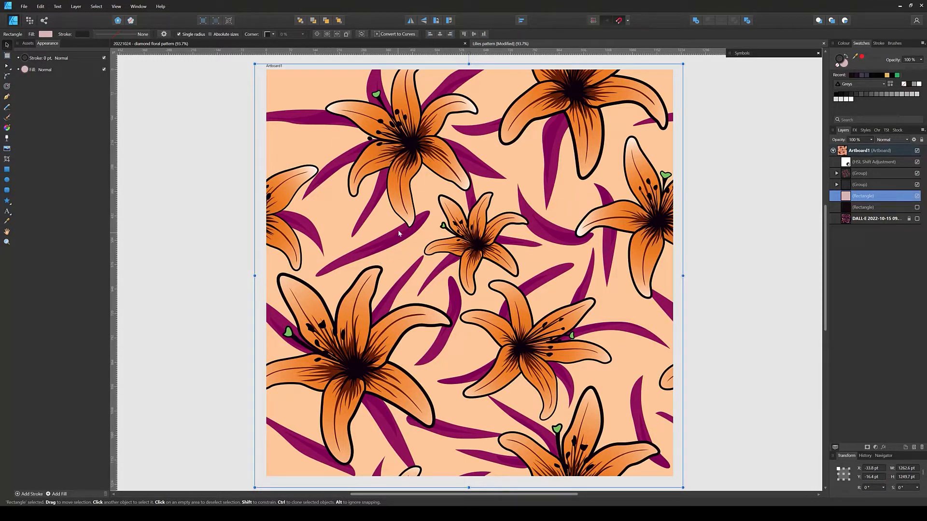
pyautogui.click(761, 296)
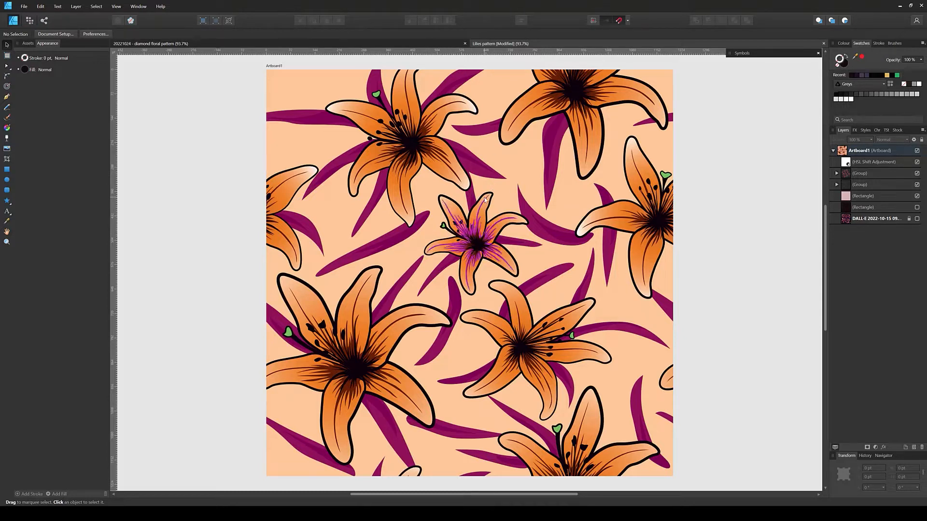
# - Group the flower group and the leaf group together, leaving the background rectangle outside, and show the new group's contents
pyautogui.click(854, 196)
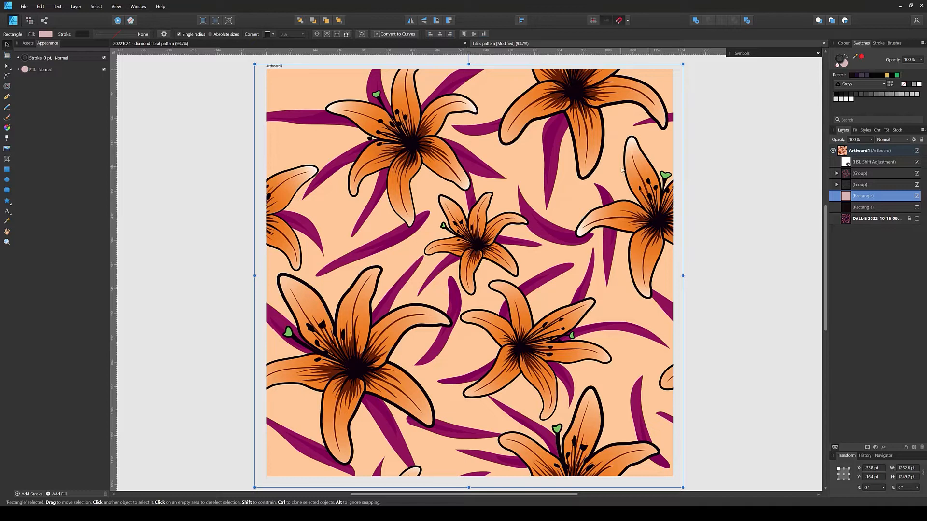
pyautogui.click(856, 186)
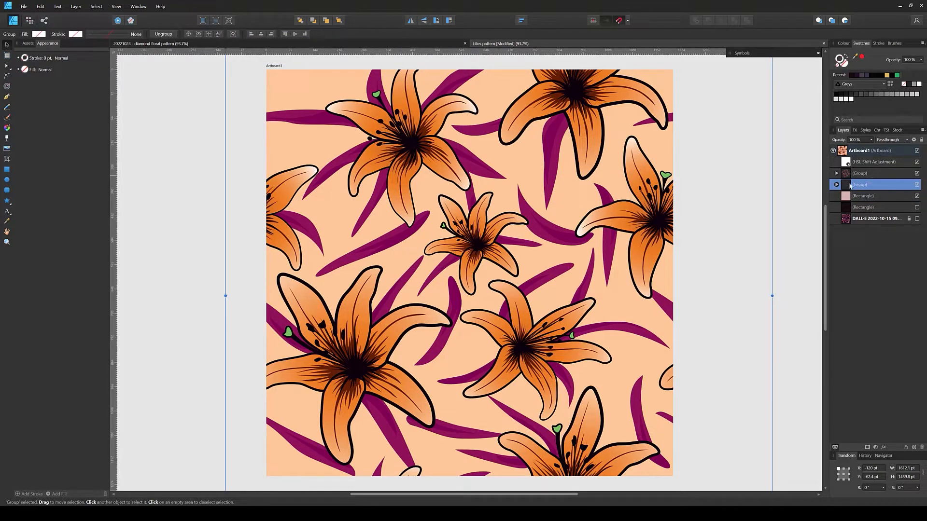
pyautogui.click(862, 174)
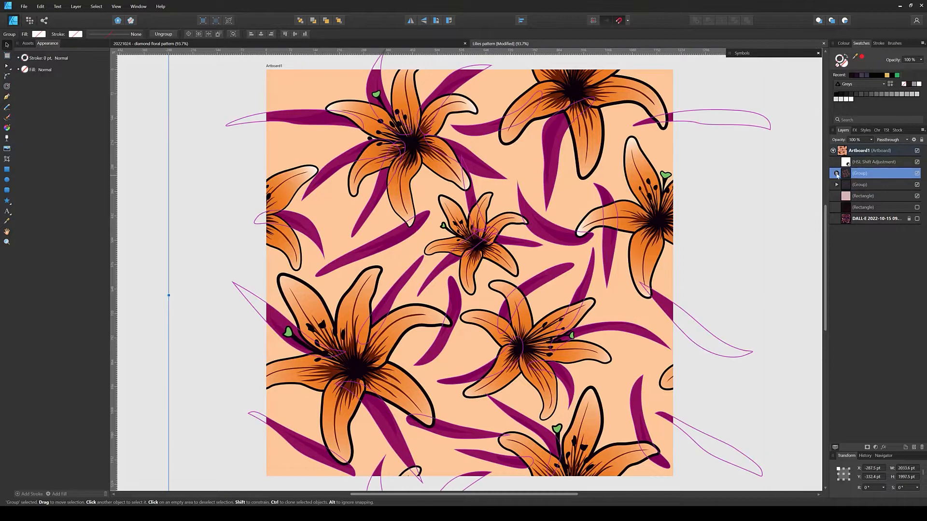
pyautogui.keyDown('shift'); pyautogui.click(860, 185); pyautogui.keyUp('shift')
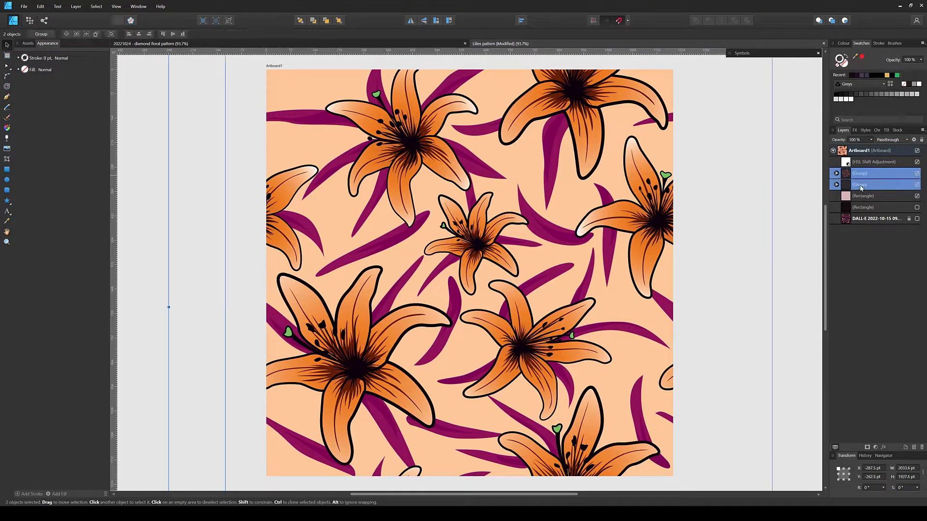
pyautogui.hotkey('ctrl', 'g')
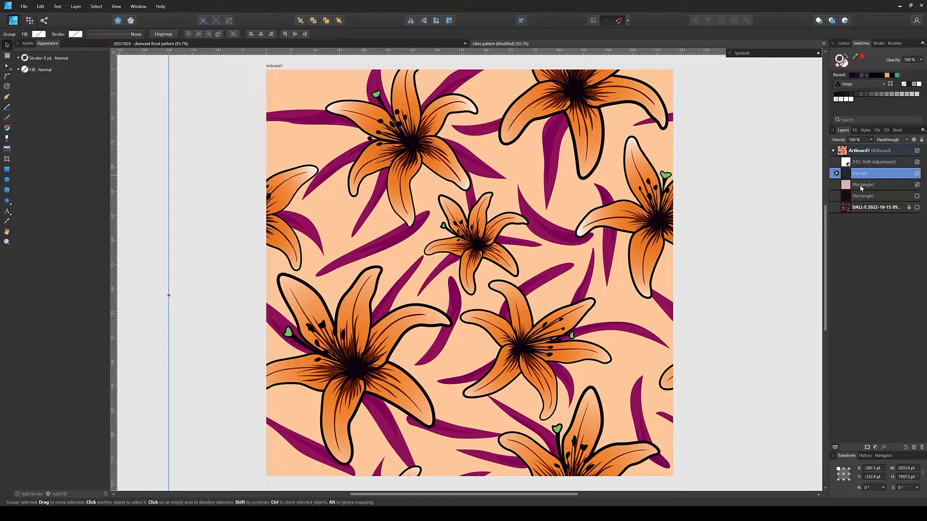
pyautogui.click(837, 173)
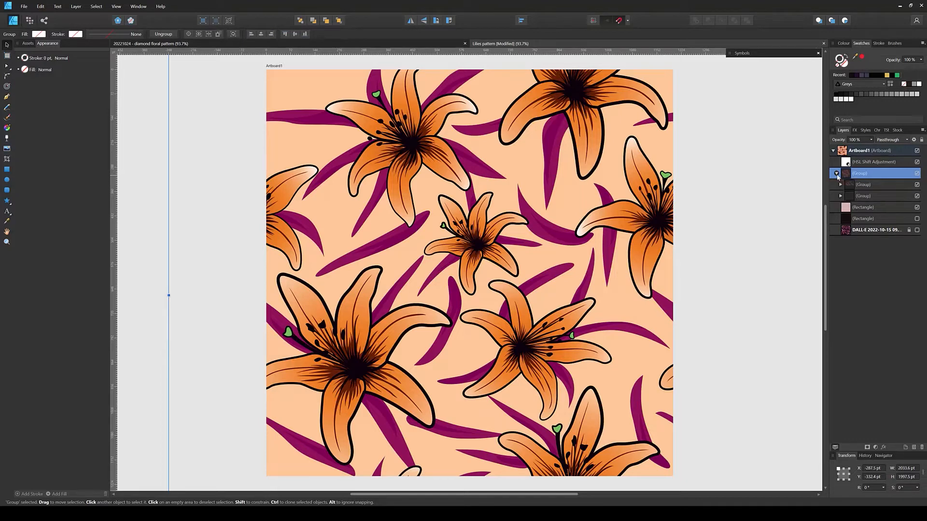
# - Move the HSL adjustment inside the combined flower and leaf group so that it excludes the background, and review the group's contents
pyautogui.click(856, 165)
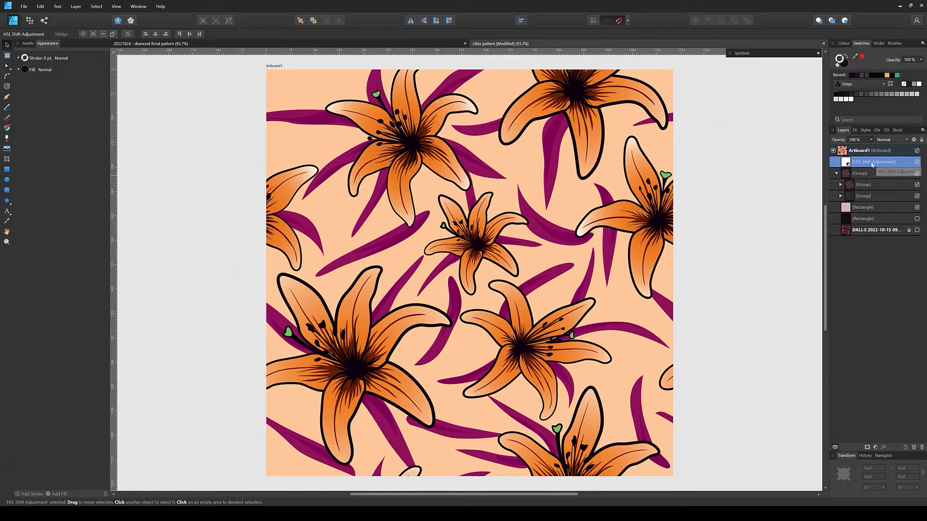
pyautogui.moveTo(848, 164); pyautogui.dragTo(849, 174)
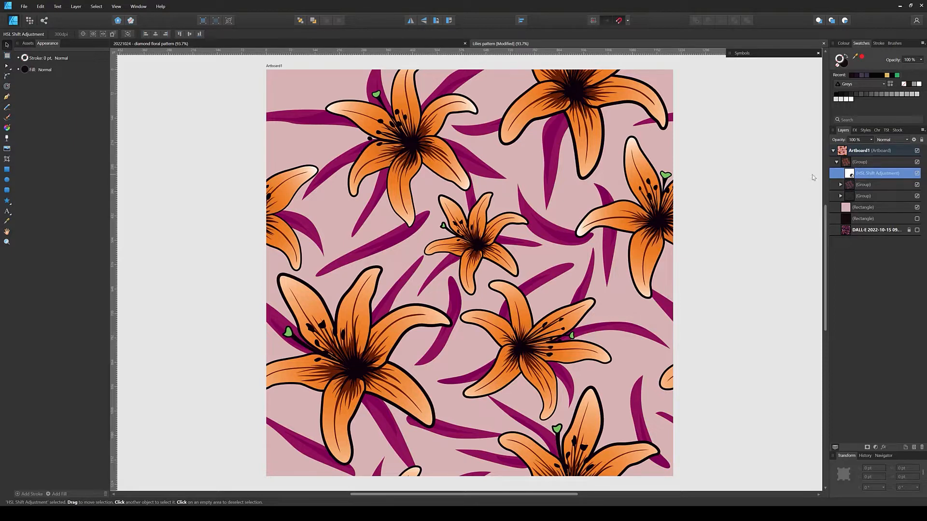
pyautogui.click(860, 163)
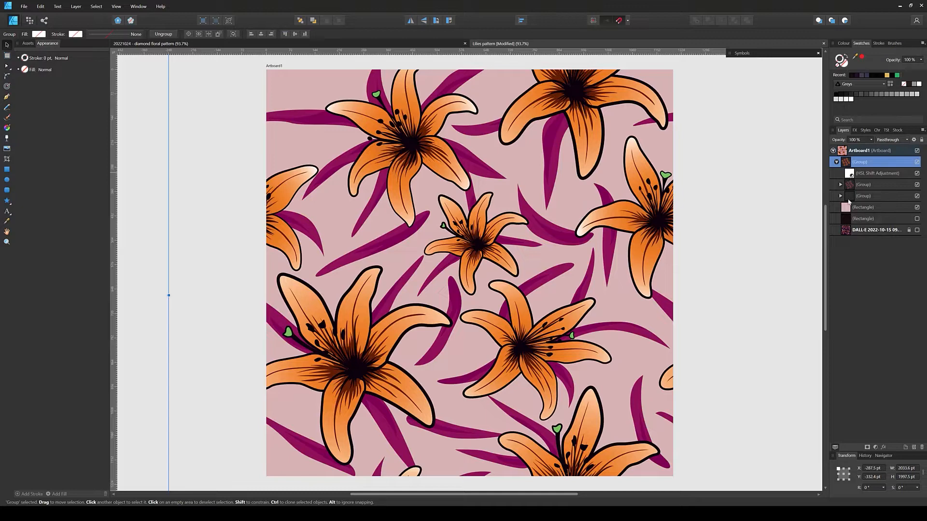
pyautogui.click(837, 162)
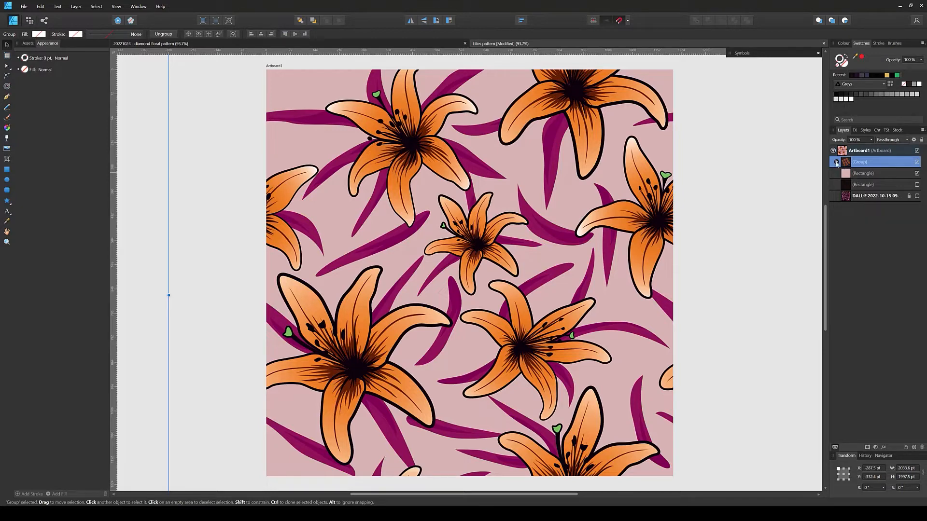
pyautogui.click(837, 163)
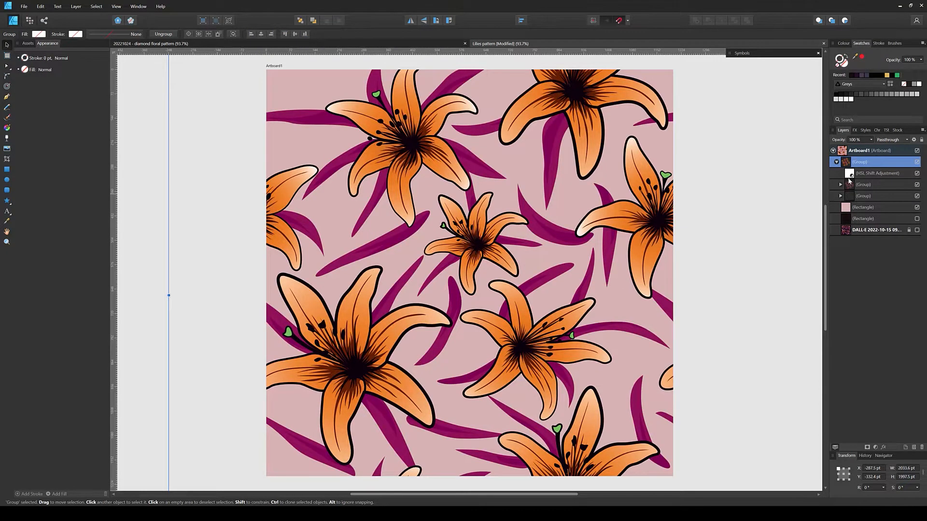
# - Set the hue shift of the group's HSL adjustment to 32.8°, and delete that adjustment from the group
pyautogui.click(850, 175)
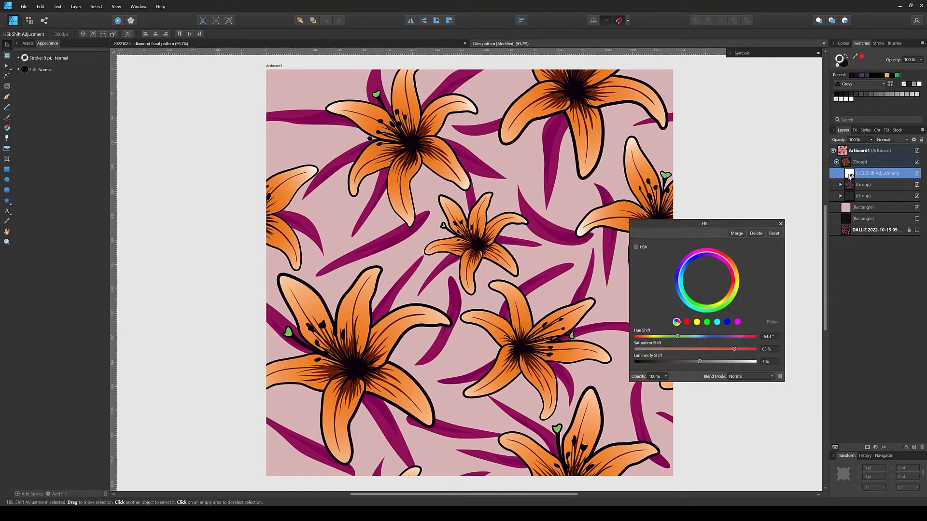
pyautogui.click(683, 339)
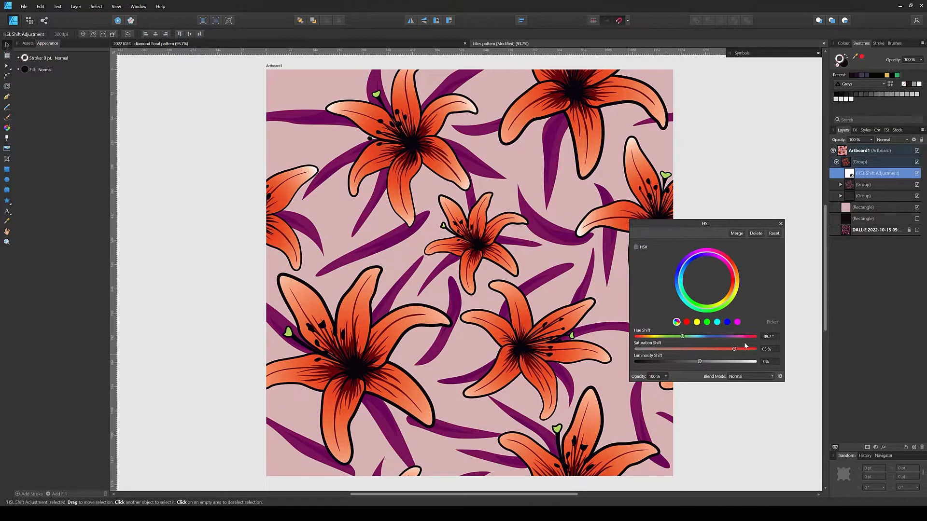
pyautogui.moveTo(714, 338)
pyautogui.mouseDown()
pyautogui.moveTo(740, 340)
pyautogui.moveTo(641, 344)
pyautogui.moveTo(757, 350)
pyautogui.moveTo(707, 345)
pyautogui.mouseUp()
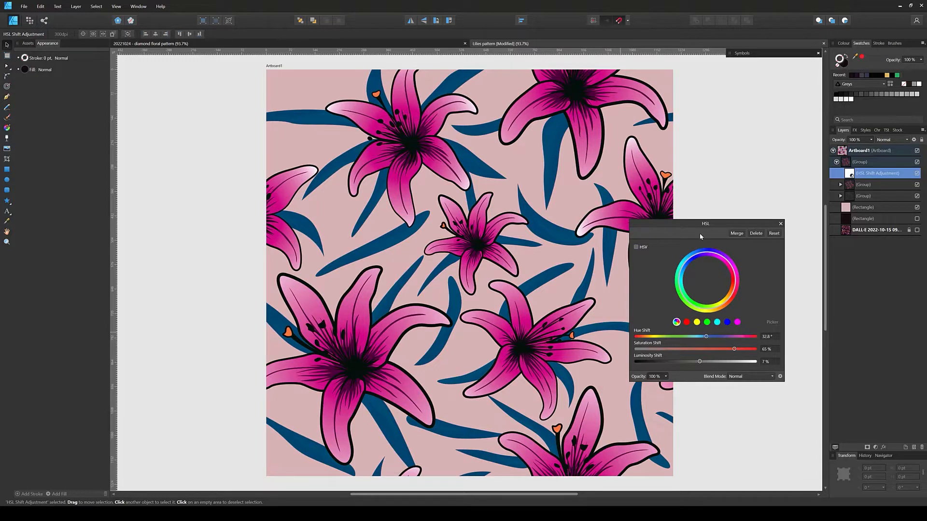
pyautogui.click(780, 224)
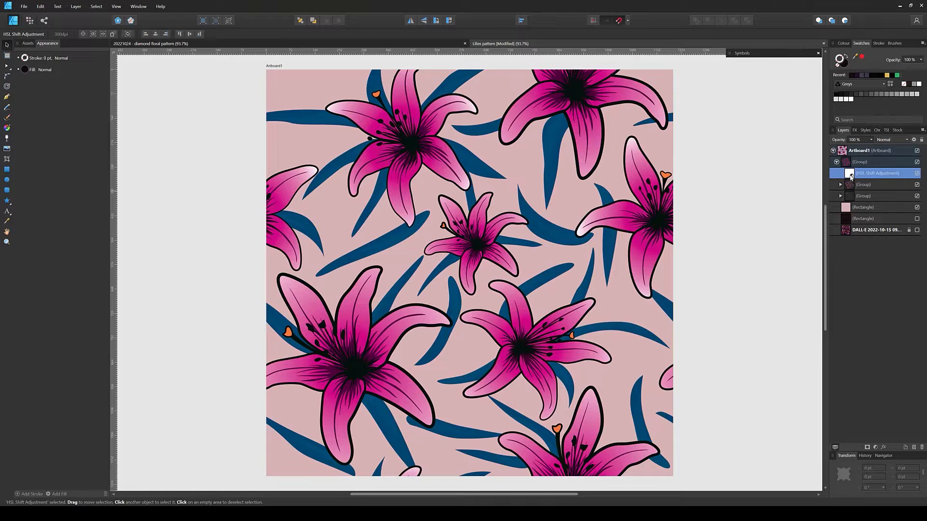
pyautogui.press('Delete')
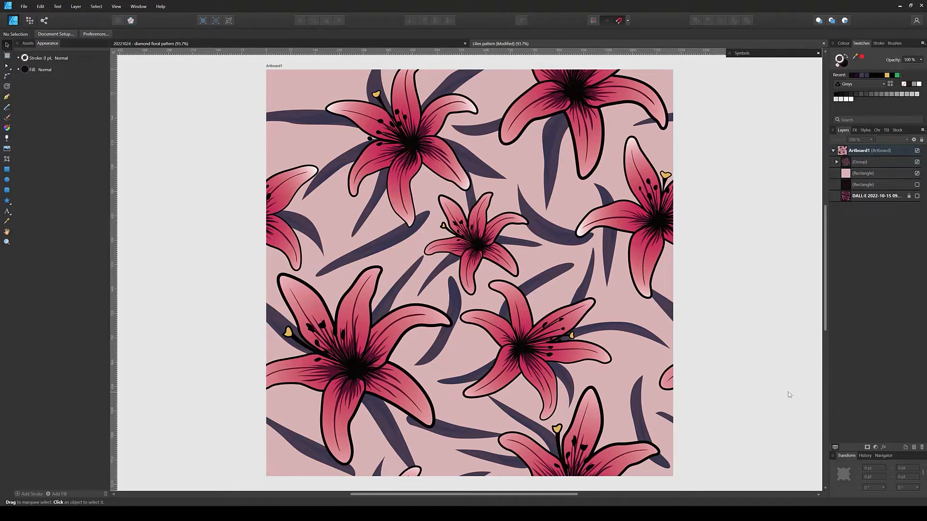
# - Try a Recolour adjustment with a hue of 345.7° over the whole artboard, and delete it
pyautogui.click(876, 448)
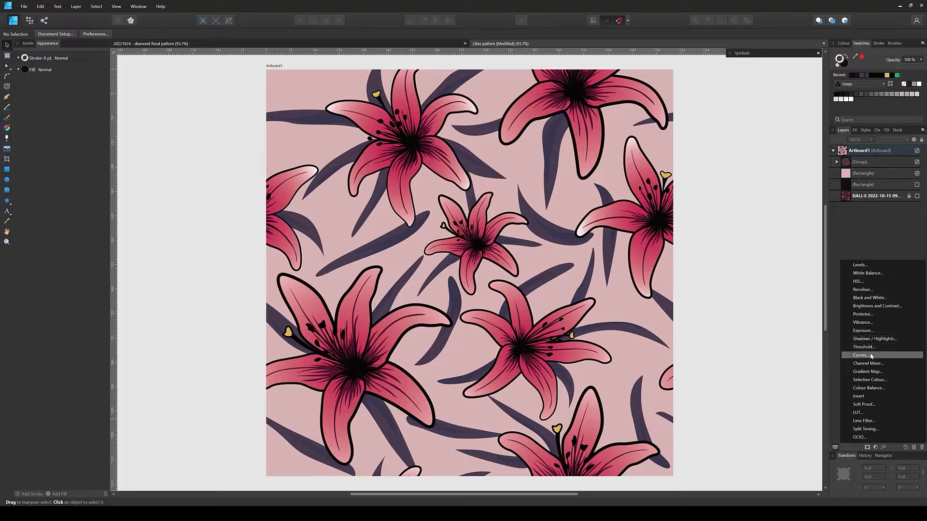
pyautogui.click(875, 289)
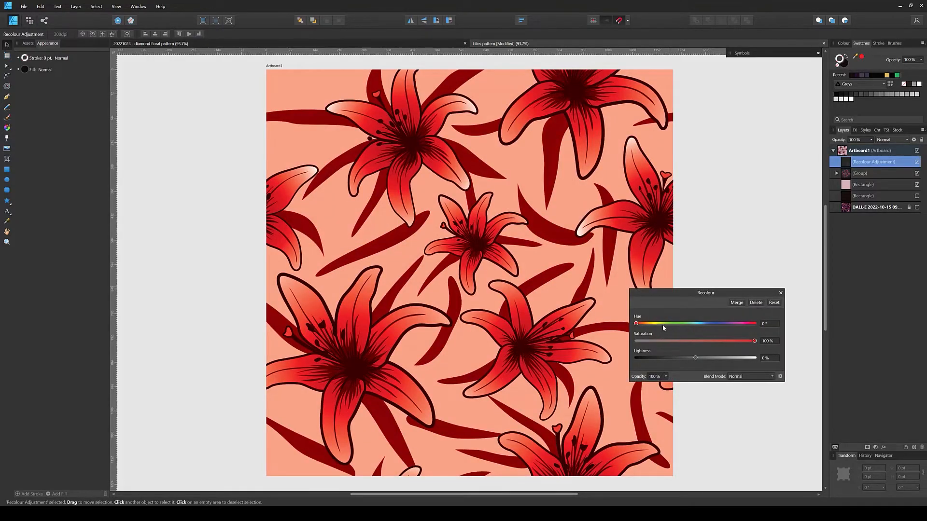
pyautogui.moveTo(664, 328); pyautogui.dragTo(751, 338)
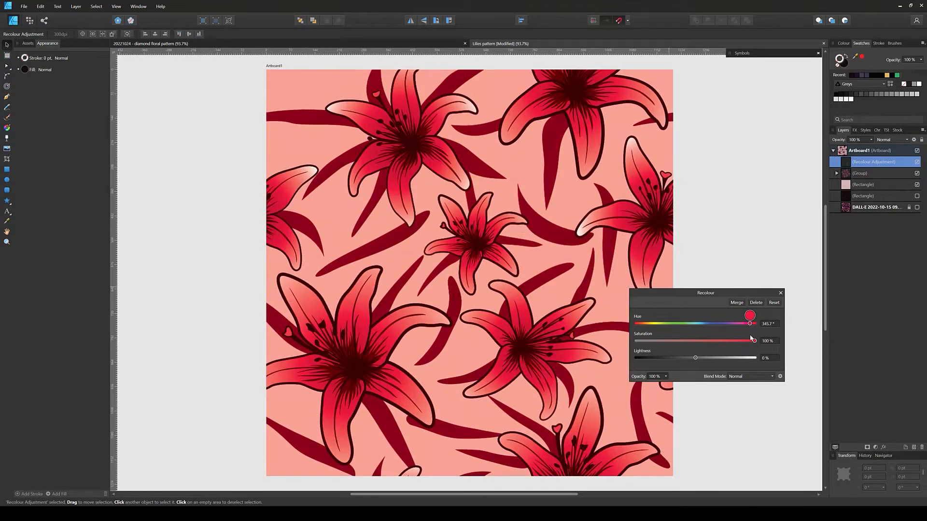
pyautogui.click(756, 303)
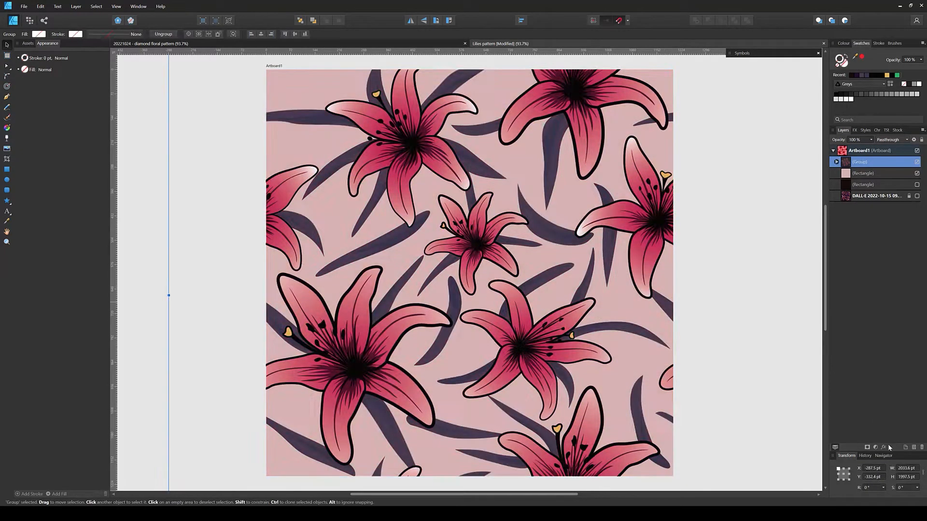
# - Add a Curves adjustment to the combined flower and leaf group, and move its dialog higher over the canvas
pyautogui.click(875, 447)
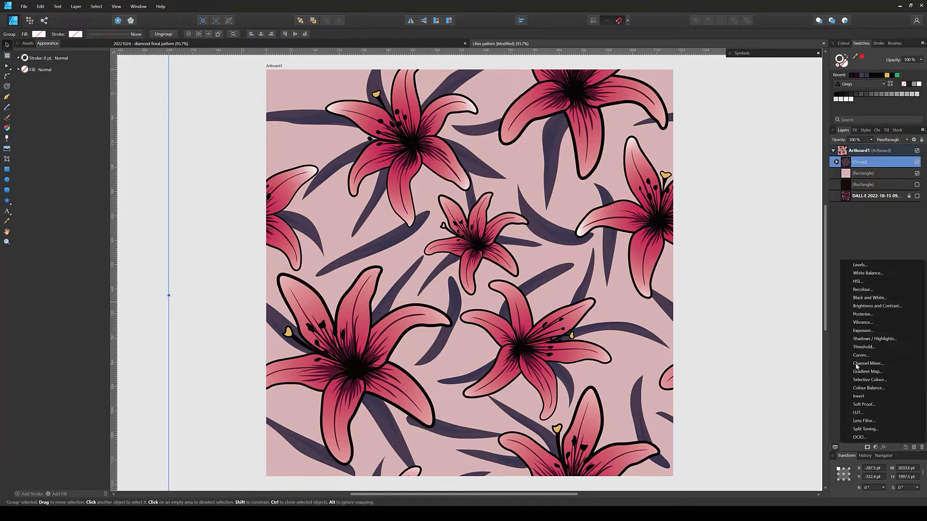
pyautogui.click(861, 355)
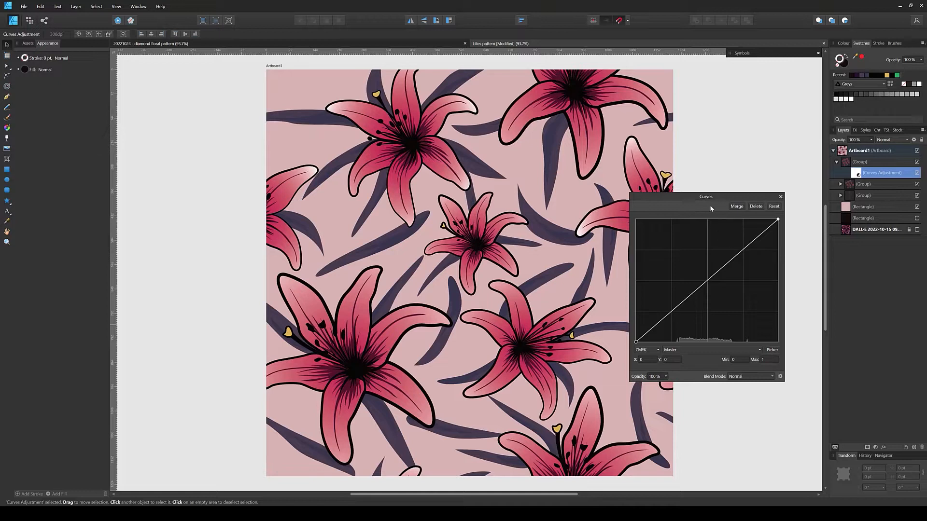
pyautogui.moveTo(711, 208); pyautogui.dragTo(716, 170)
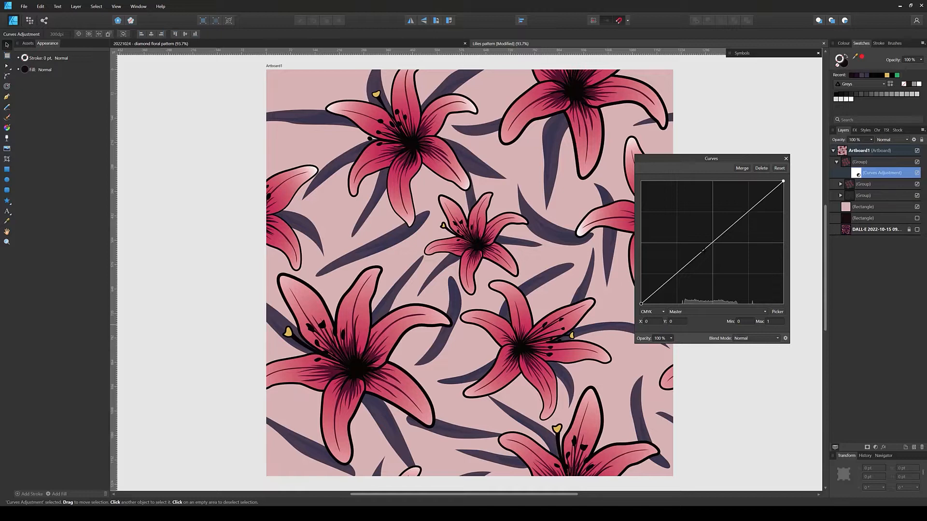
# - Set the Curves adjustment to CMYK and reshape the cyan curve, slightly lowering its upper part and raising its midtones
pyautogui.click(656, 310)
pyautogui.click(651, 337)
pyautogui.click(688, 313)
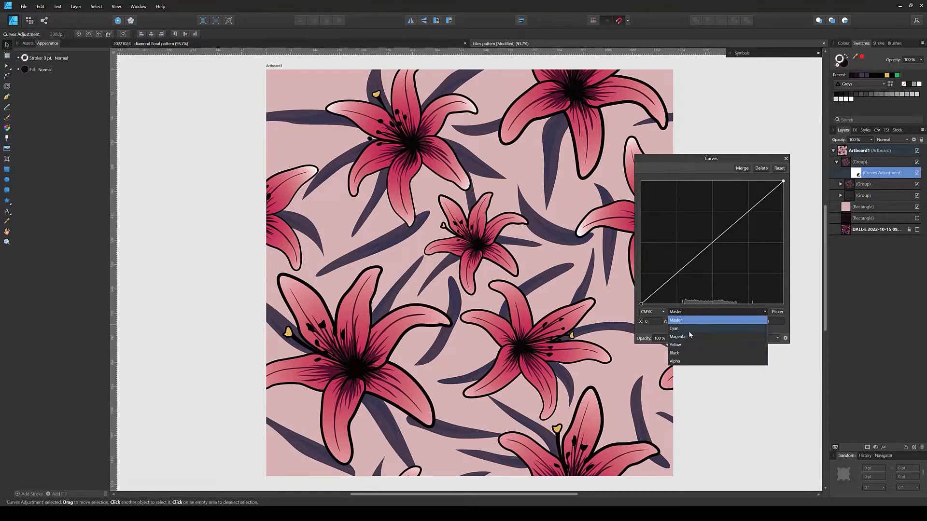
pyautogui.click(688, 330)
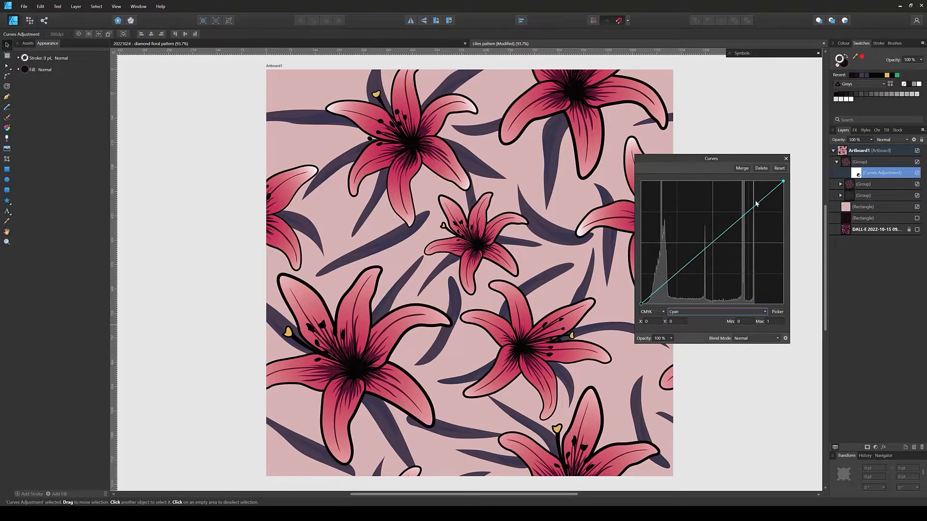
pyautogui.moveTo(756, 205); pyautogui.dragTo(756, 216)
pyautogui.moveTo(719, 244); pyautogui.dragTo(682, 272)
# - Pull the magenta curve down with a point at X 0.862, Y 0.545 and a second low point in the darker midtones
pyautogui.click(708, 313)
pyautogui.click(696, 337)
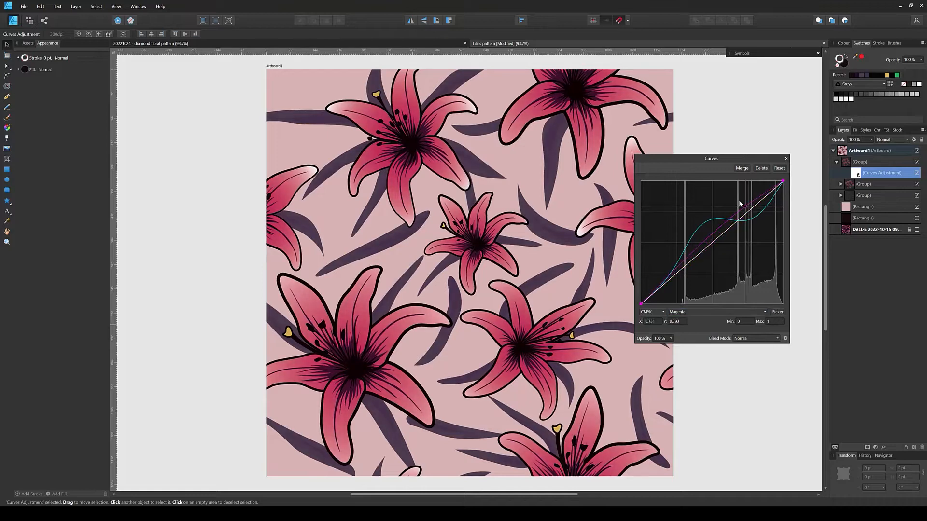
pyautogui.moveTo(738, 200); pyautogui.dragTo(760, 235)
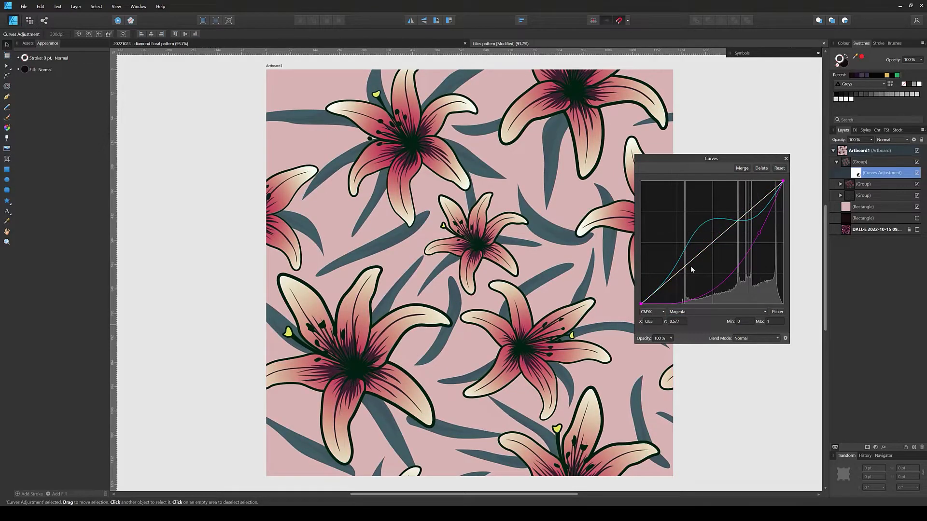
pyautogui.moveTo(706, 293)
pyautogui.mouseDown()
pyautogui.moveTo(696, 268)
pyautogui.moveTo(702, 289)
pyautogui.mouseUp()
pyautogui.moveTo(759, 233)
pyautogui.mouseDown()
pyautogui.moveTo(765, 244)
pyautogui.moveTo(763, 237)
pyautogui.mouseUp()
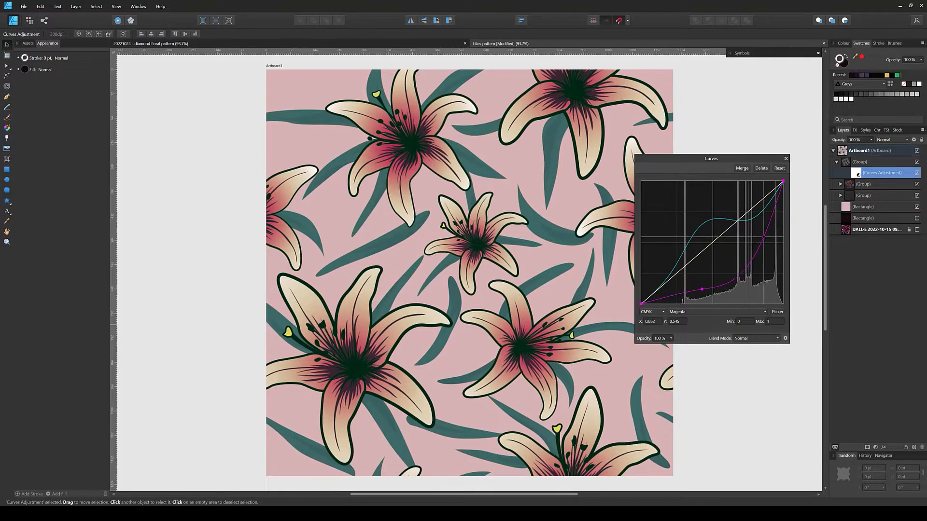
# - Raise the yellow curve with a point at X 0.746, Y 0.89 and another at X 0.257
pyautogui.click(722, 311)
pyautogui.click(684, 345)
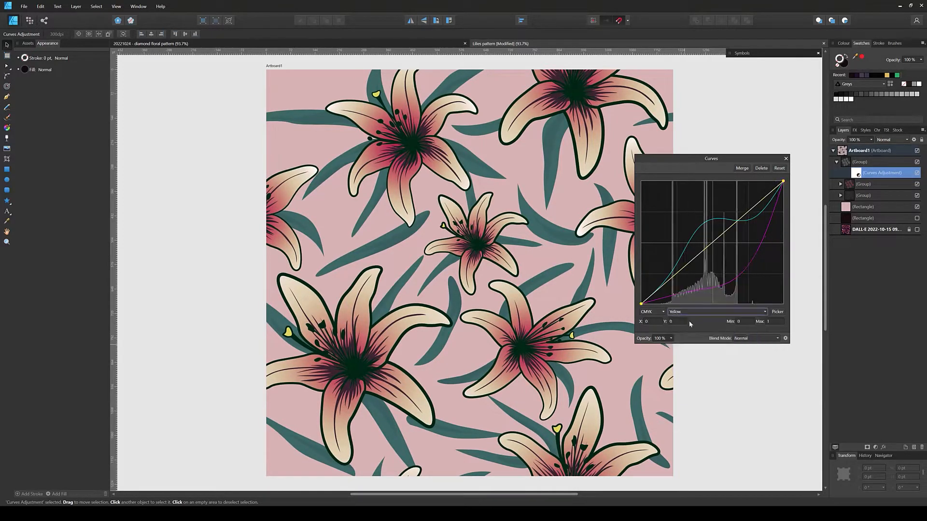
pyautogui.moveTo(757, 204); pyautogui.dragTo(747, 195)
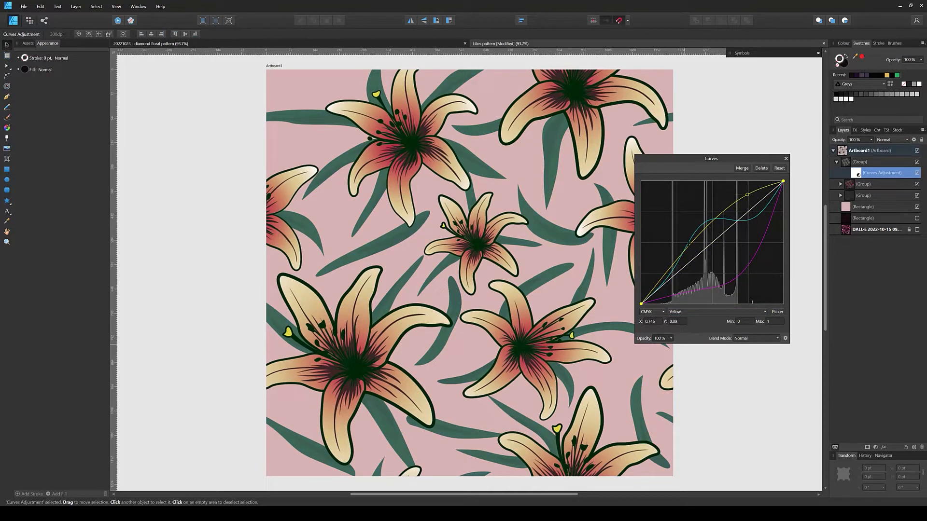
pyautogui.moveTo(687, 255)
pyautogui.mouseDown()
pyautogui.moveTo(697, 276)
pyautogui.moveTo(678, 255)
pyautogui.mouseUp()
# - Raise the black curve with a point at X 0.416, Y 0.691, and reset all curves of the adjustment
pyautogui.click(718, 312)
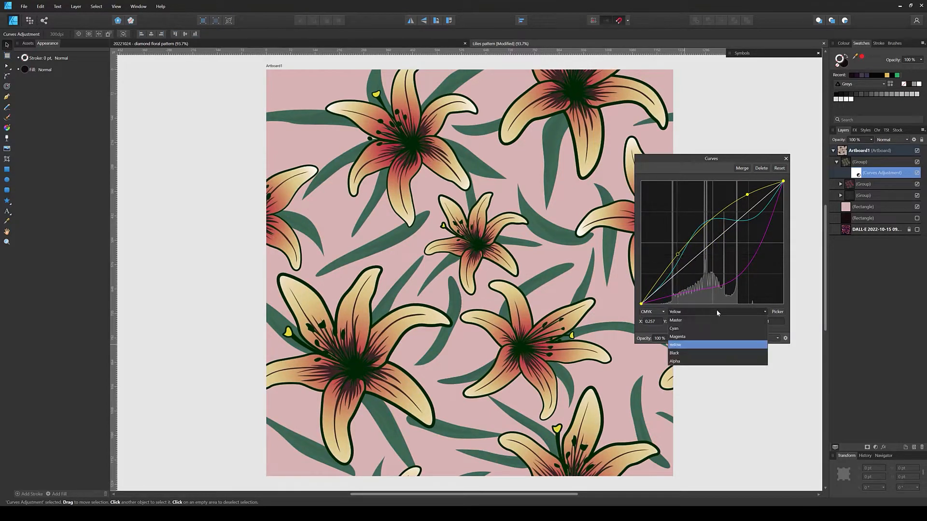
pyautogui.click(690, 353)
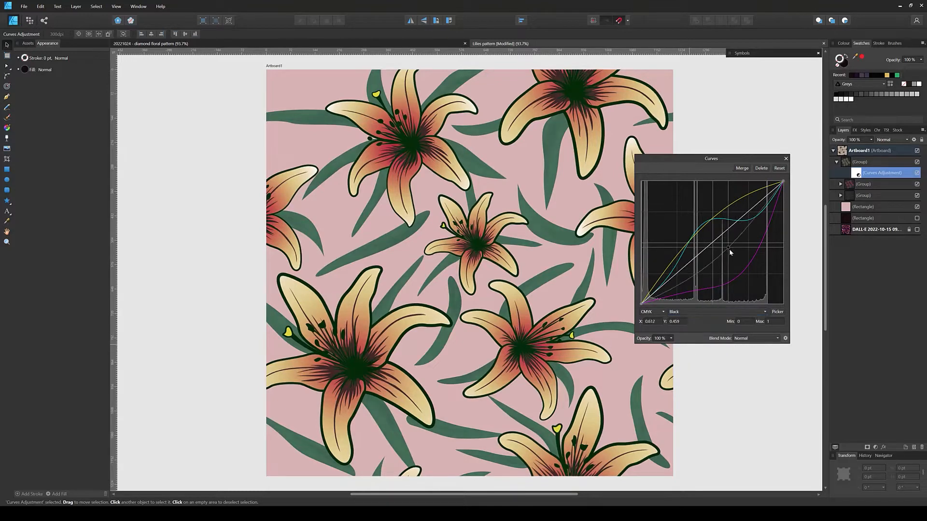
pyautogui.moveTo(729, 248); pyautogui.dragTo(701, 221)
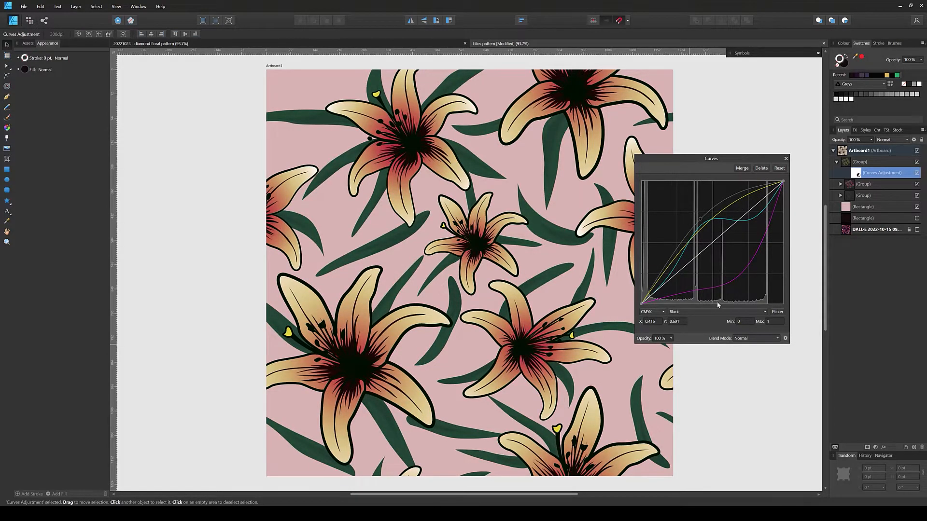
pyautogui.click(717, 312)
pyautogui.click(717, 312)
pyautogui.click(780, 168)
# - Switch the curves to RGB and reshape the red curve, lowering its upper part and raising a point to X 0.396, Y 0.526
pyautogui.click(657, 312)
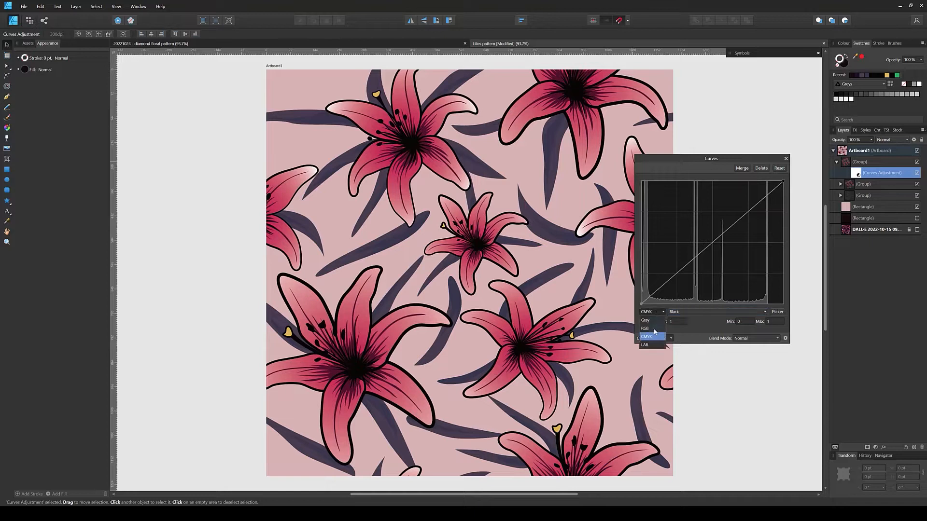
pyautogui.click(652, 327)
pyautogui.click(691, 313)
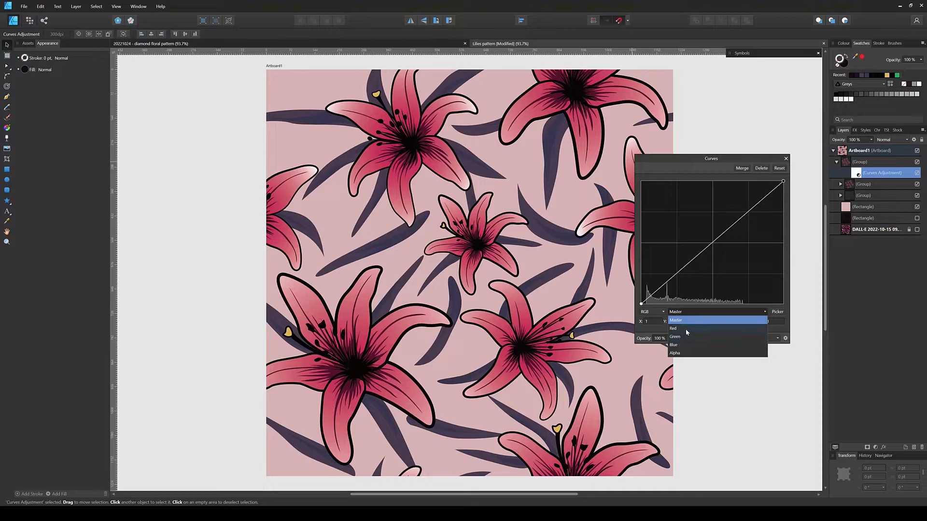
pyautogui.click(685, 329)
pyautogui.moveTo(761, 202); pyautogui.dragTo(760, 220)
pyautogui.moveTo(719, 265); pyautogui.dragTo(697, 240)
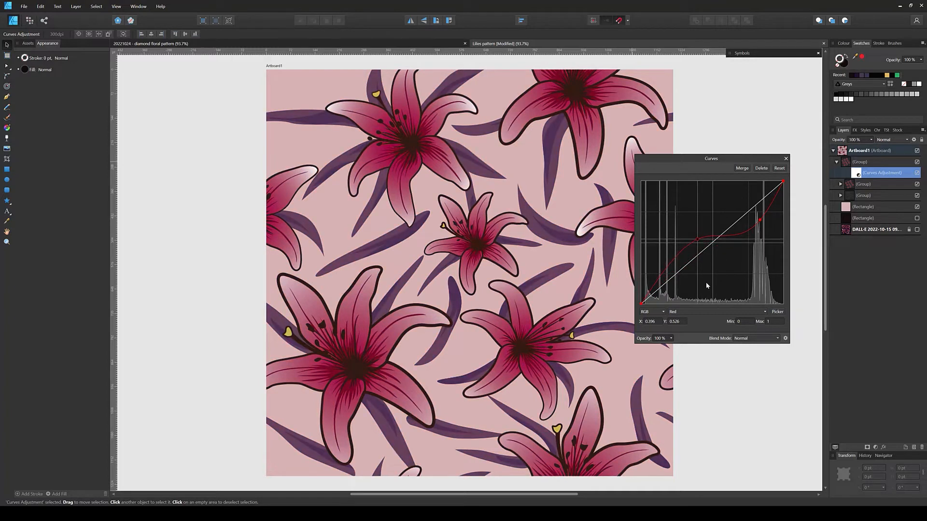
# - Reshape the green curve by lowering its upper and lower parts and raising a middle point at X 0.471
pyautogui.click(704, 312)
pyautogui.click(690, 336)
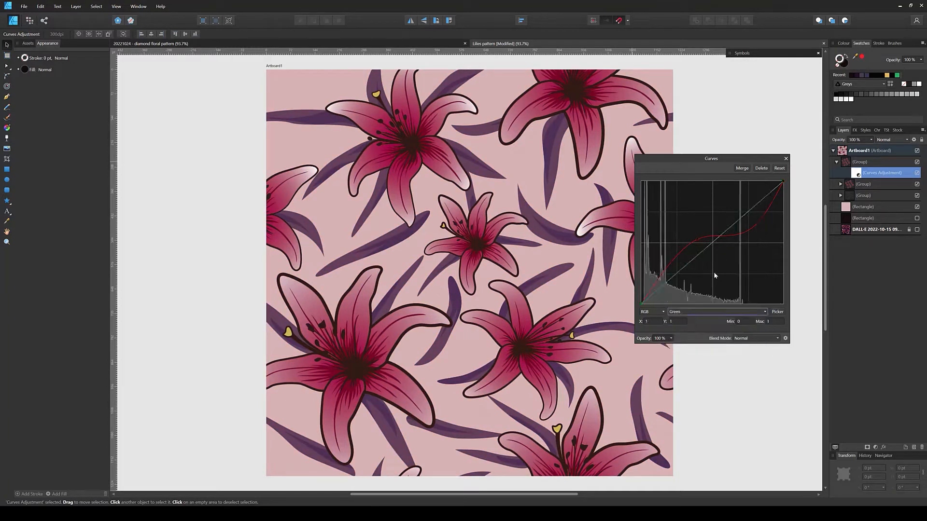
pyautogui.moveTo(751, 208); pyautogui.dragTo(758, 224)
pyautogui.moveTo(704, 280)
pyautogui.mouseDown()
pyautogui.moveTo(695, 263)
pyautogui.moveTo(694, 278)
pyautogui.mouseUp()
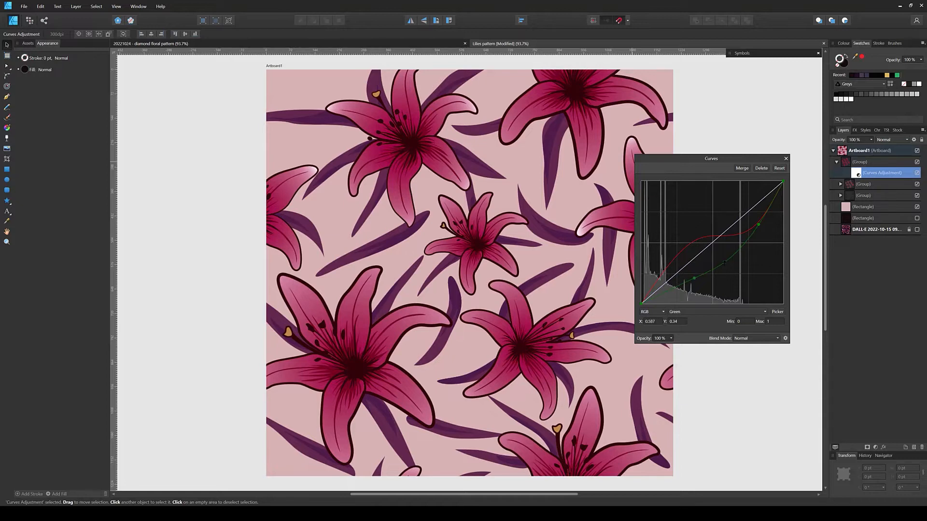
pyautogui.click(717, 249)
pyautogui.moveTo(713, 245); pyautogui.dragTo(708, 236)
# - Lower the upper part of the blue curve, place a midtone point at X 0.42, Y 0.41, and close the Curves dialog
pyautogui.click(715, 312)
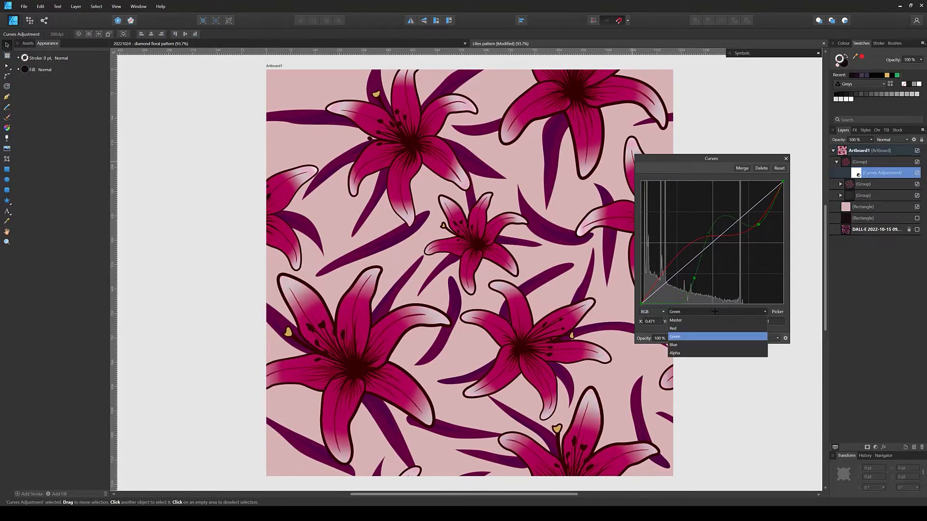
pyautogui.click(686, 344)
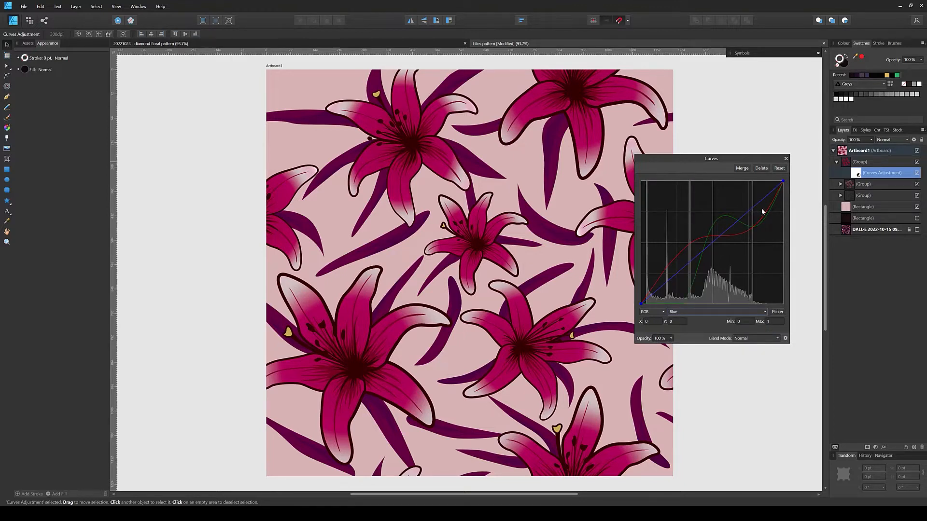
pyautogui.moveTo(762, 211); pyautogui.dragTo(770, 229)
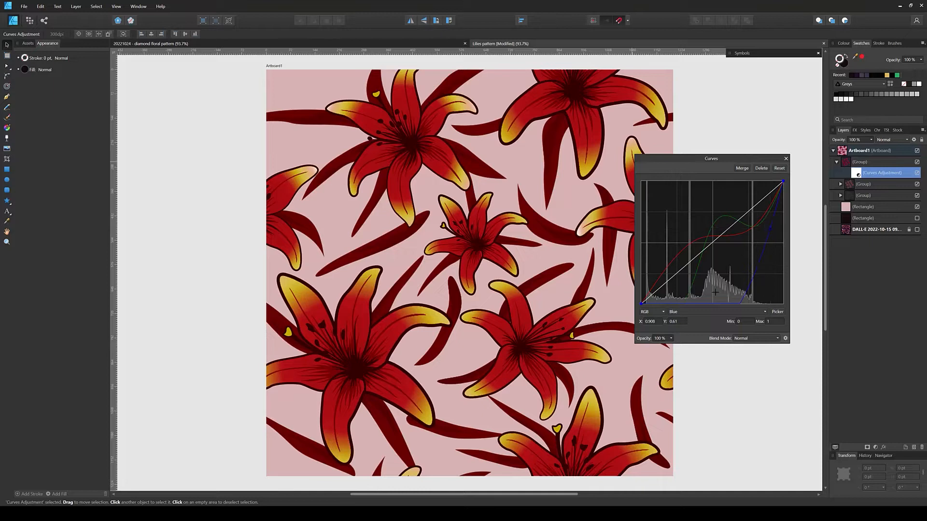
pyautogui.click(707, 304)
pyautogui.moveTo(745, 297); pyautogui.dragTo(700, 253)
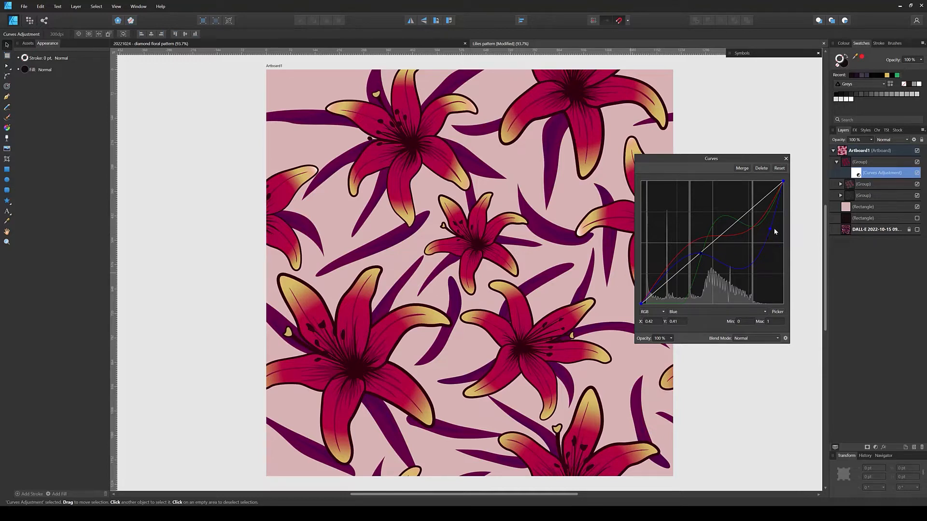
pyautogui.moveTo(770, 228); pyautogui.dragTo(772, 226)
pyautogui.click(786, 159)
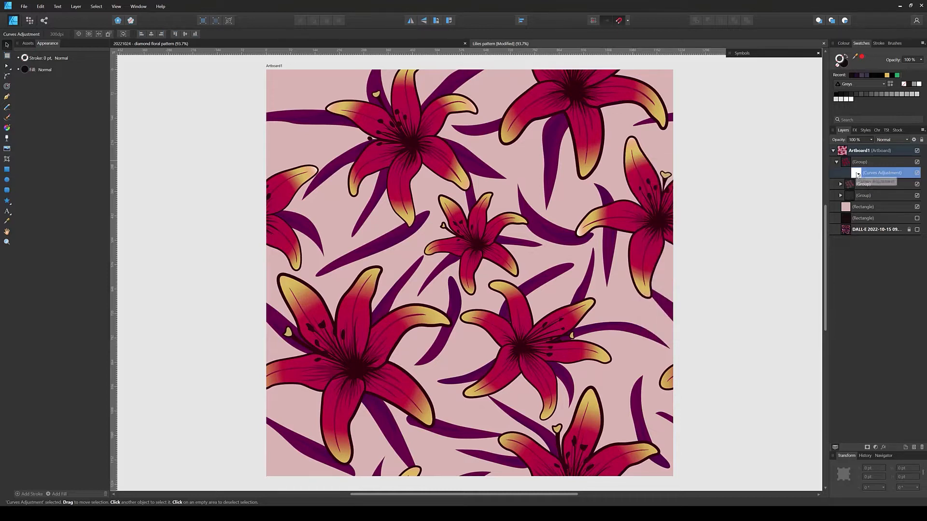
# - Place the Curves adjustment directly above the flower and leaf groups inside the combined group, and save and close the lilies pattern
pyautogui.moveTo(854, 164)
pyautogui.mouseDown()
pyautogui.moveTo(853, 187)
pyautogui.moveTo(854, 177)
pyautogui.mouseUp()
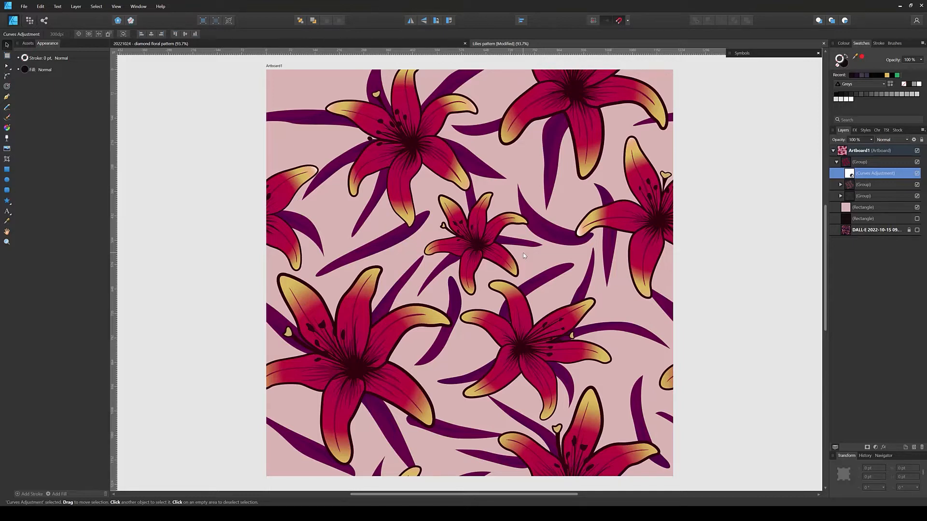
pyautogui.hotkey('ctrl', 's')
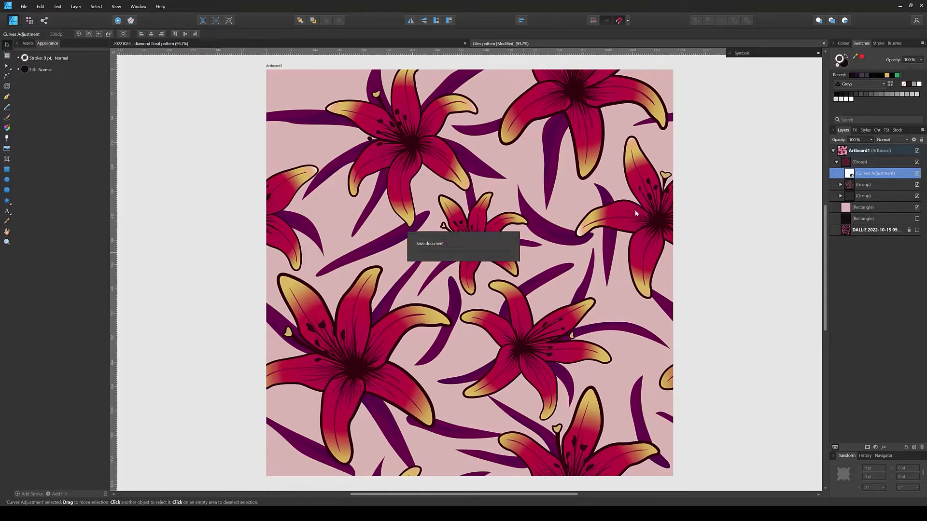
pyautogui.hotkey('ctrl', 'w')
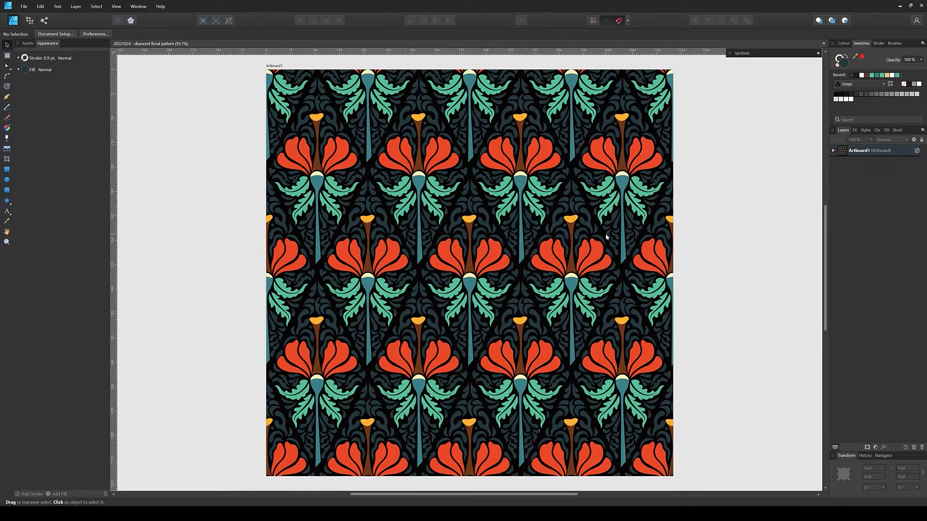
# - Expand the diamond floral pattern's artboard and symbol in the layer list, and compare what the symbol and the group cover
pyautogui.click(835, 151)
pyautogui.click(833, 150)
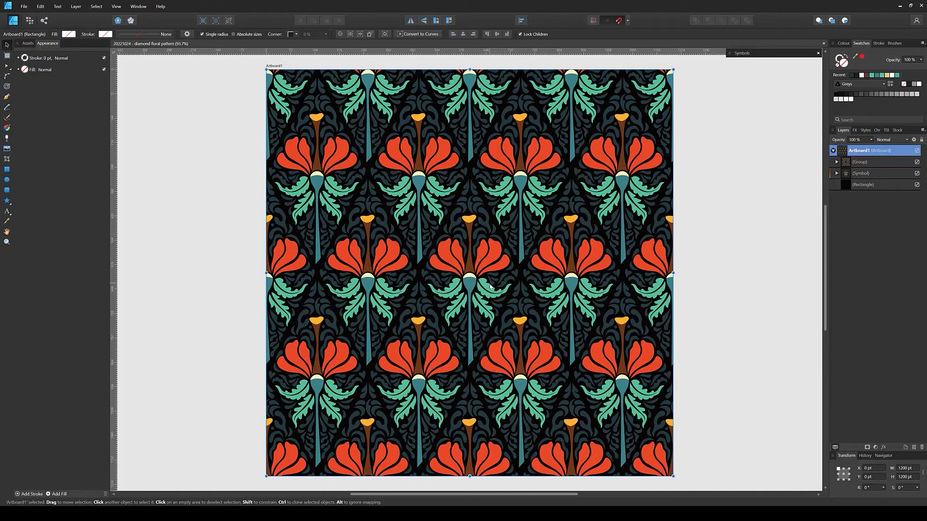
pyautogui.click(837, 174)
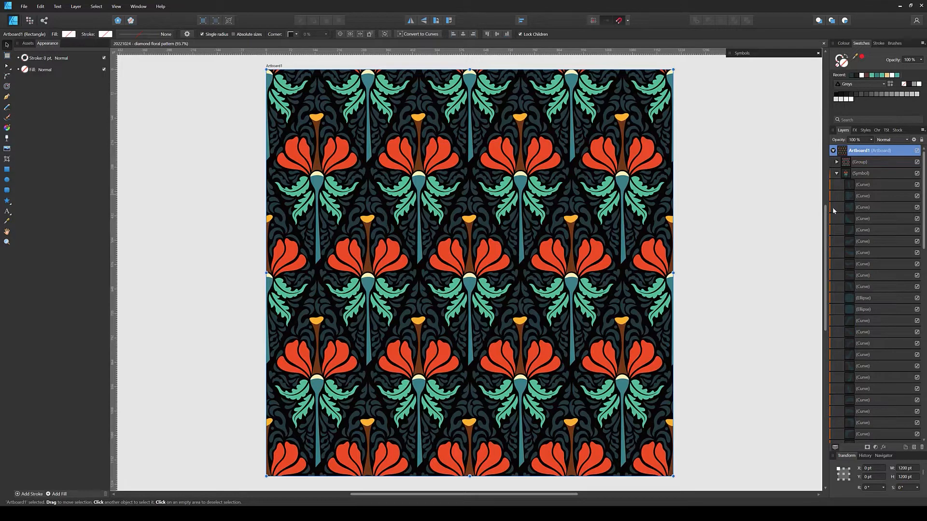
pyautogui.click(860, 174)
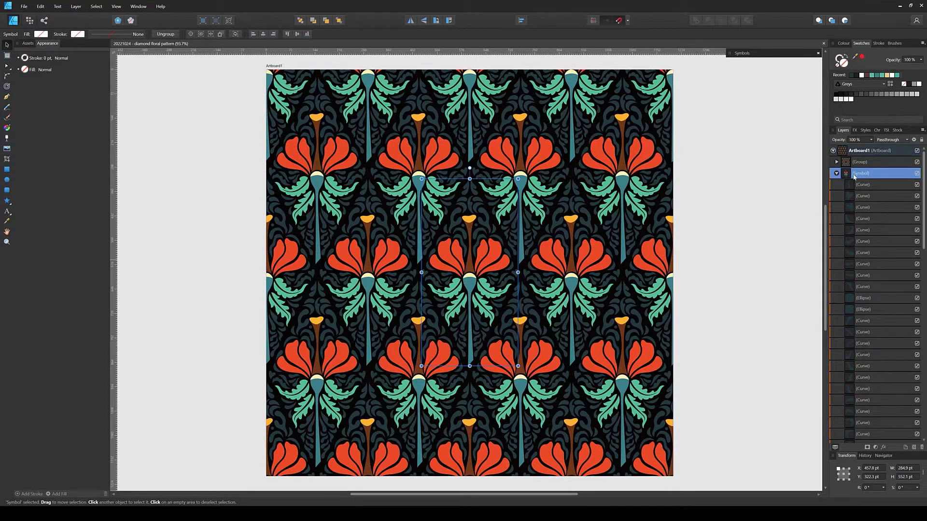
pyautogui.click(854, 163)
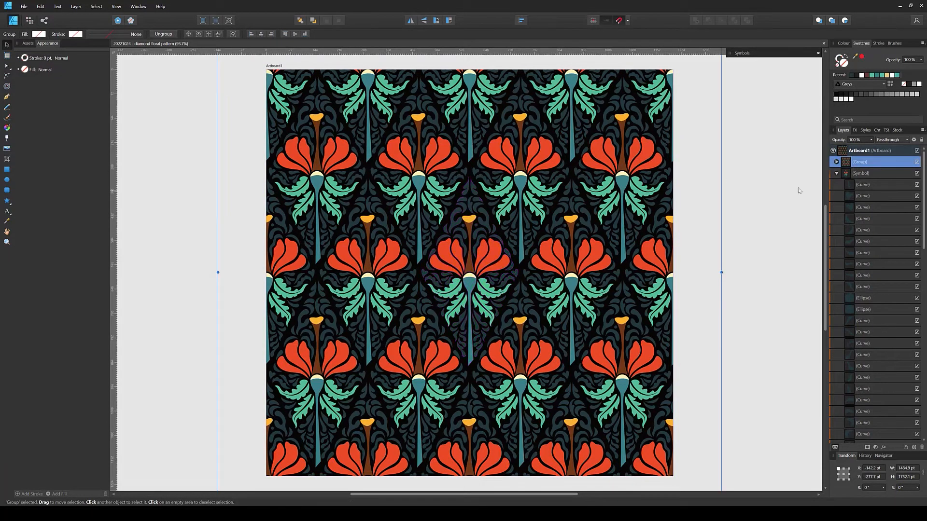
pyautogui.click(860, 173)
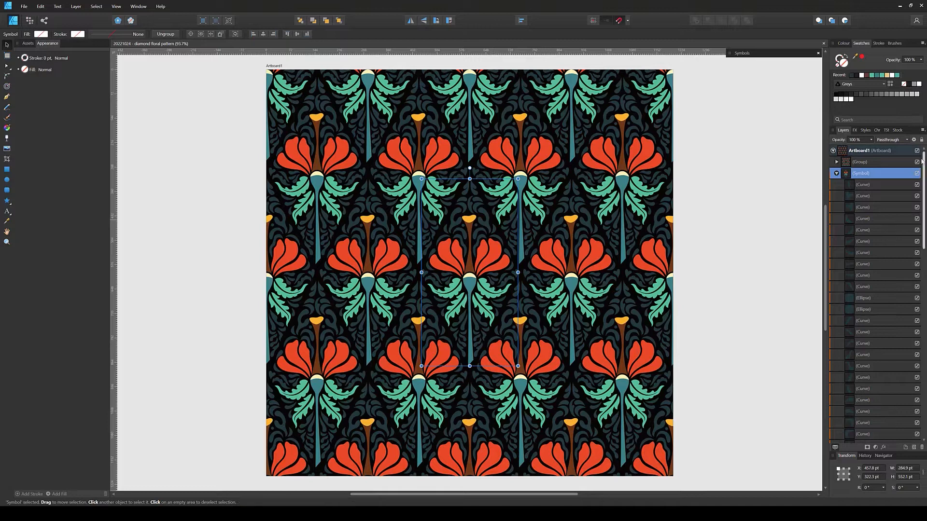
# - Show the hidden diamond outline curve that closes the symbol's layer list, inspect it across the pattern, and hide it again
pyautogui.moveTo(924, 210); pyautogui.dragTo(924, 400)
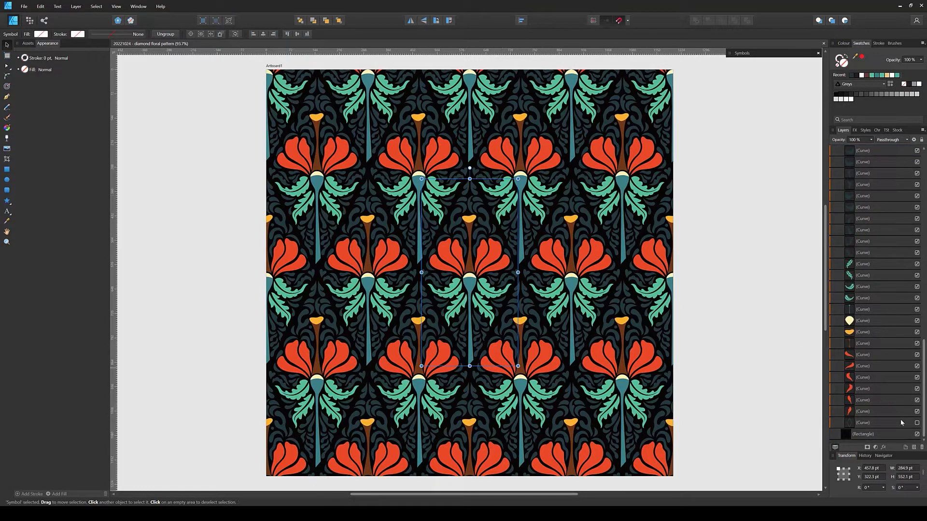
pyautogui.click(917, 423)
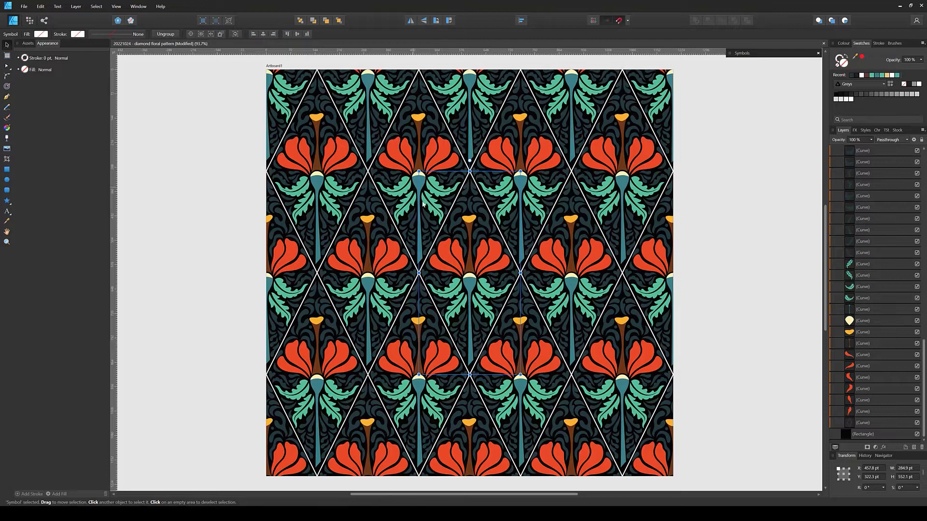
pyautogui.click(917, 423)
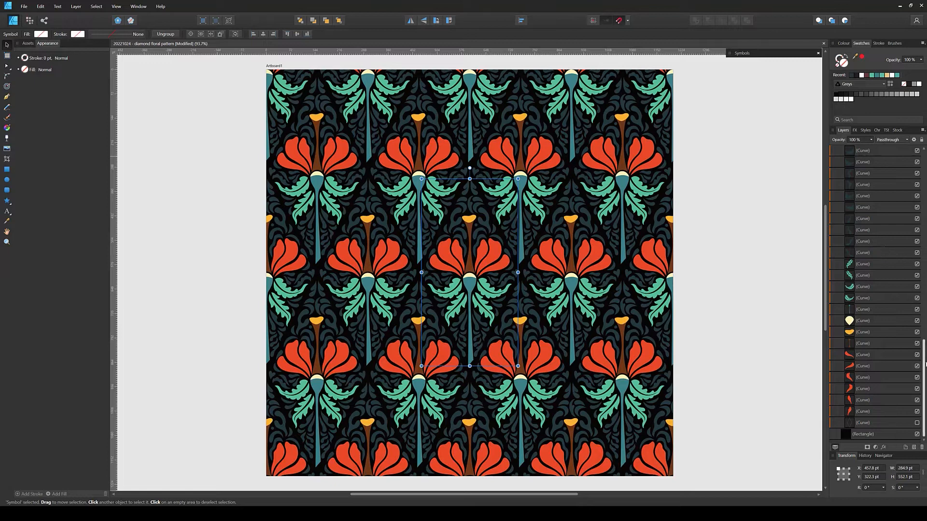
pyautogui.moveTo(925, 365); pyautogui.dragTo(924, 177)
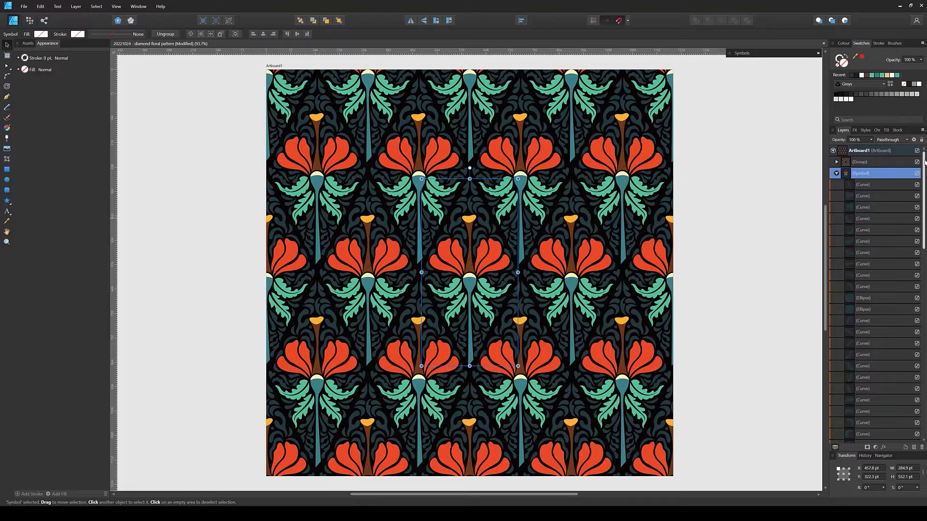
pyautogui.scroll(-3, 924, 162)
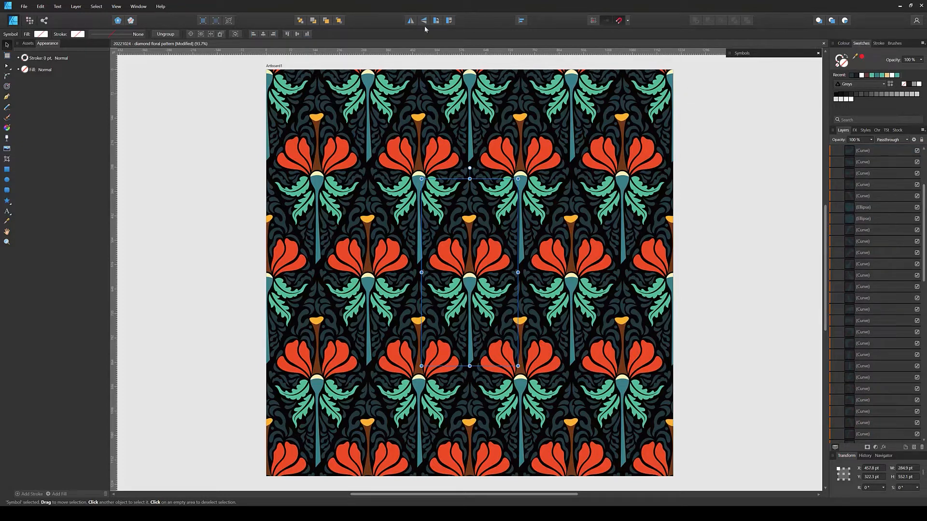
# - Check in the list of studio panels that Swatches is enabled
pyautogui.click(118, 7)
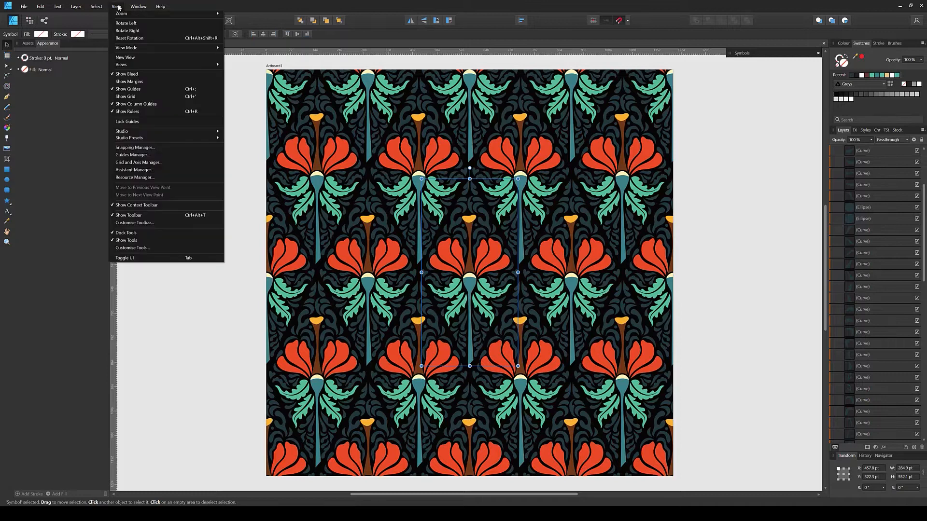
pyautogui.moveTo(164, 132)
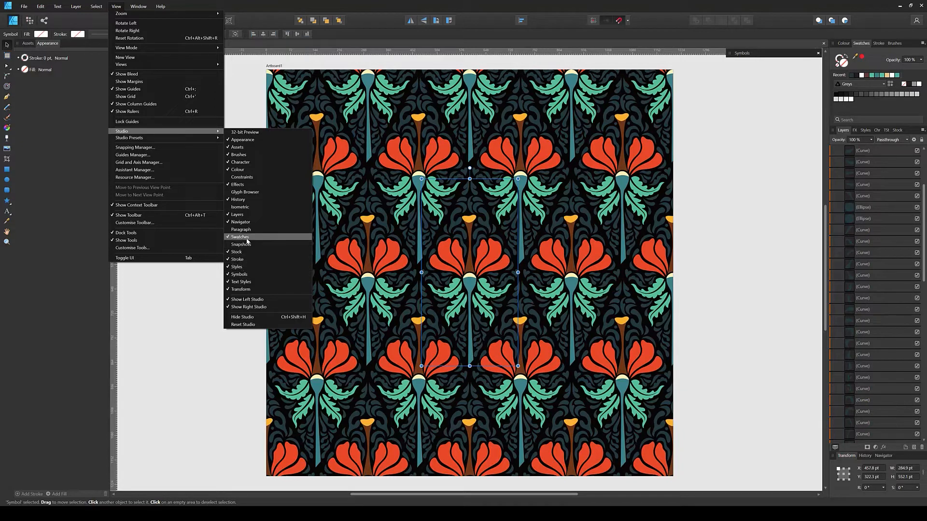
pyautogui.click(671, 5)
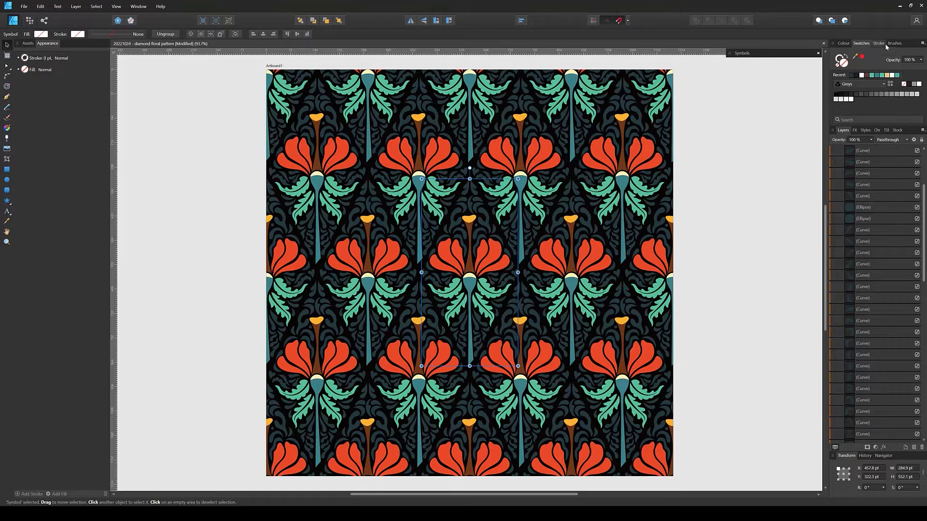
# - Add a new document palette, make it the active swatch palette, and enlarge the swatch area
pyautogui.click(923, 44)
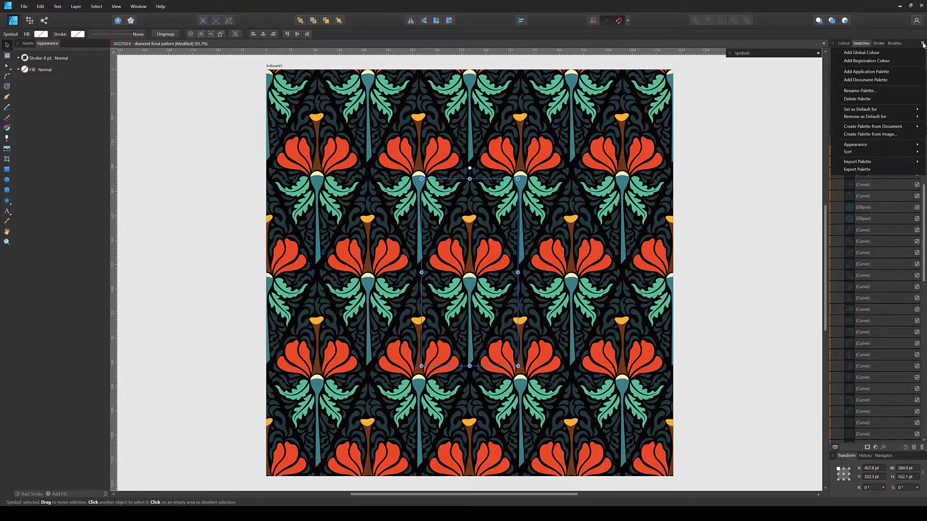
pyautogui.click(872, 84)
pyautogui.click(849, 86)
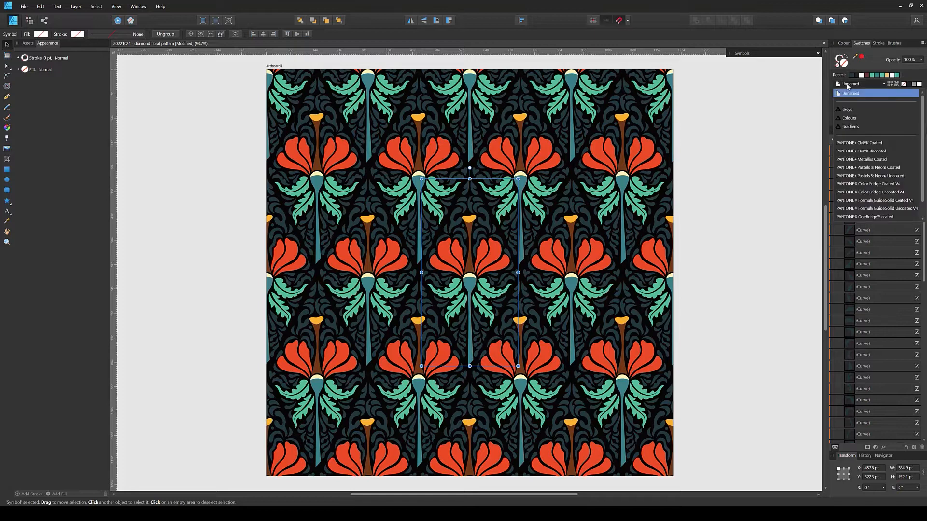
pyautogui.click(867, 93)
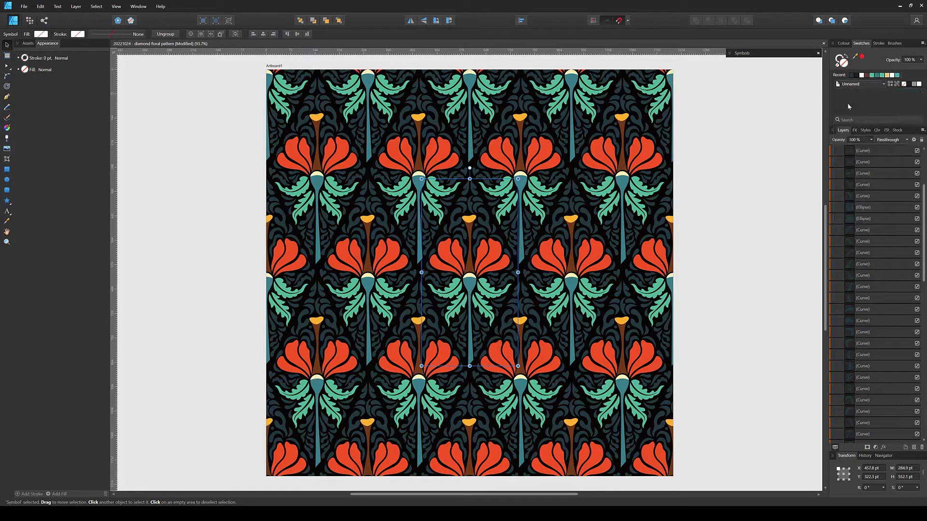
pyautogui.moveTo(854, 128); pyautogui.dragTo(911, 162)
# - Group all the small dark scroll curves and ellipses listed above the leaf curves inside the symbol
pyautogui.moveTo(923, 207); pyautogui.dragTo(925, 382)
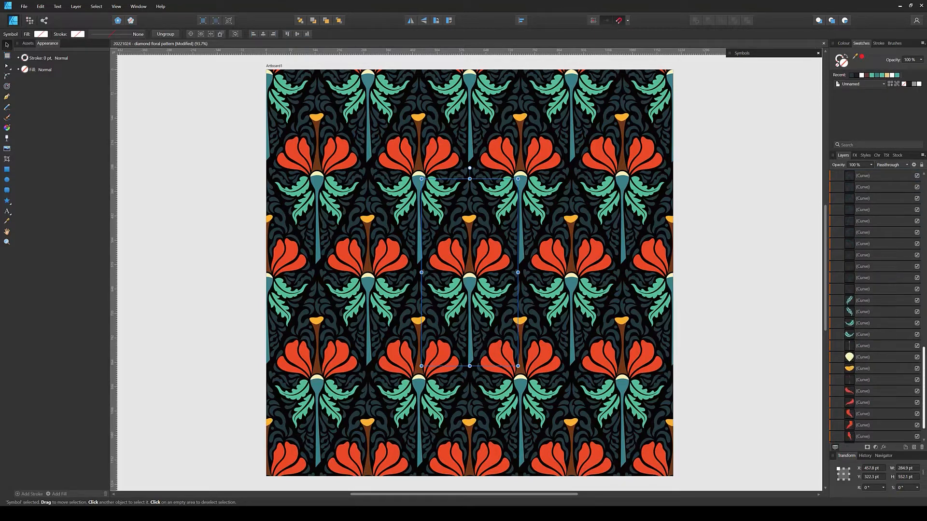
pyautogui.click(860, 301)
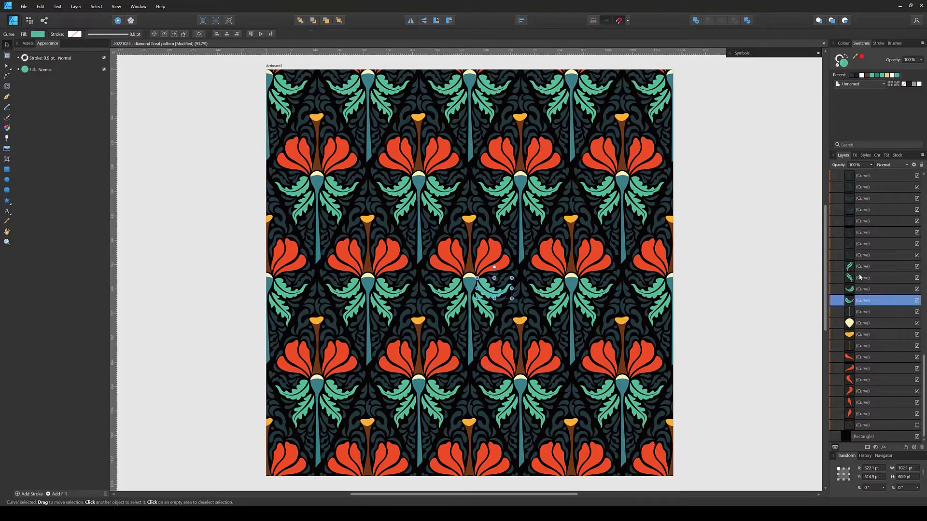
pyautogui.click(859, 267)
pyautogui.click(860, 279)
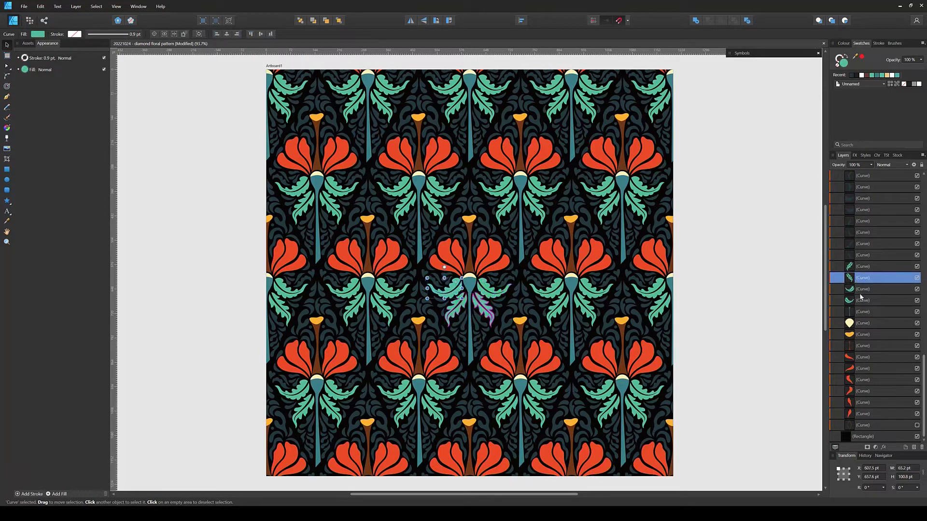
pyautogui.click(859, 290)
pyautogui.click(858, 300)
pyautogui.click(862, 278)
pyautogui.click(864, 256)
pyautogui.scroll(10, 901, 343)
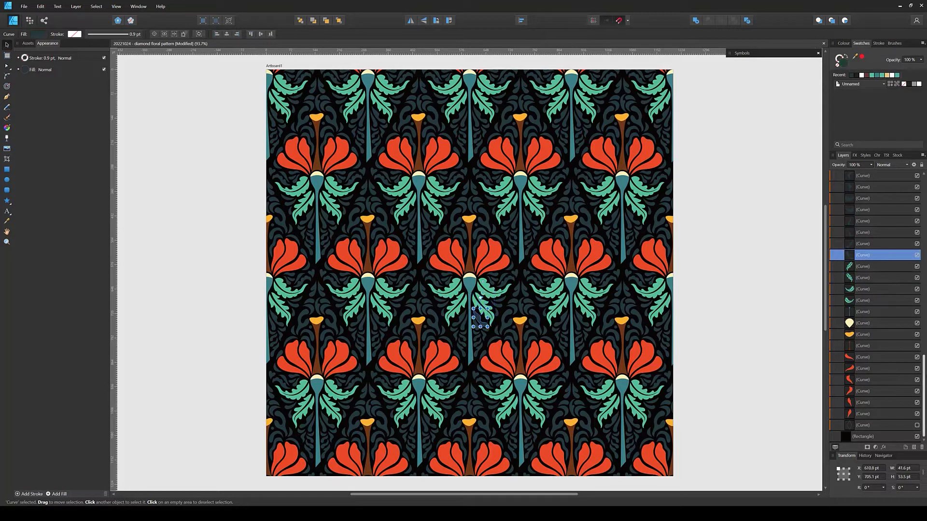
pyautogui.scroll(2, 902, 191)
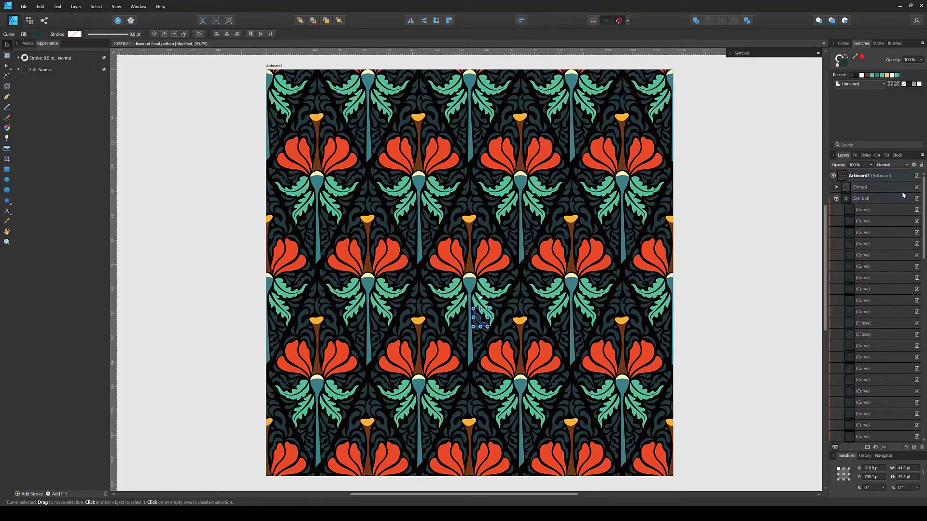
pyautogui.keyDown('shift'); pyautogui.click(865, 211); pyautogui.keyUp('shift')
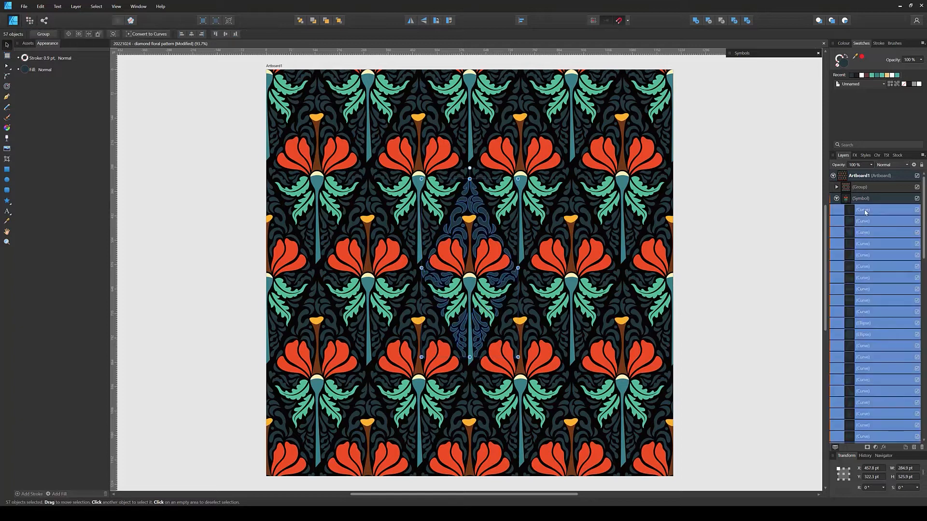
pyautogui.hotkey('ctrl', 'g')
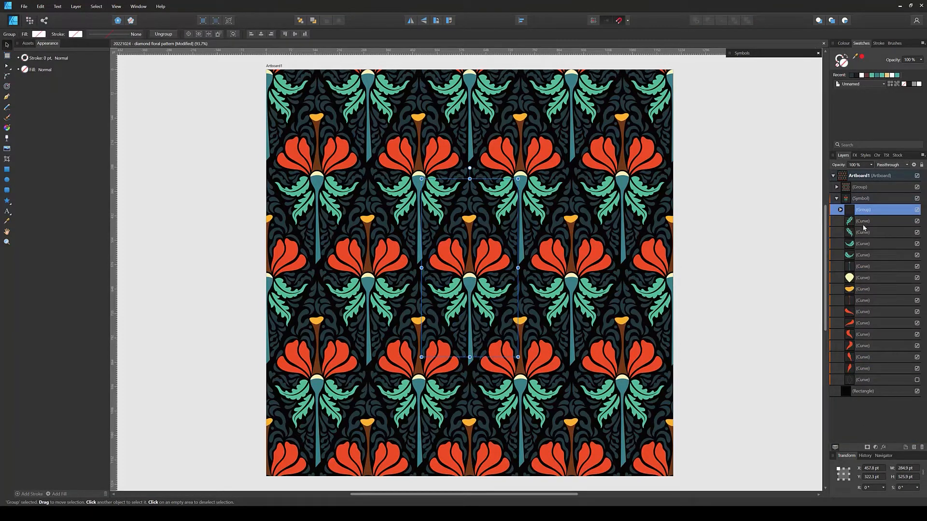
# - Add the fill of one of the symbol's red petals to the document palette as a global colour
pyautogui.click(858, 358)
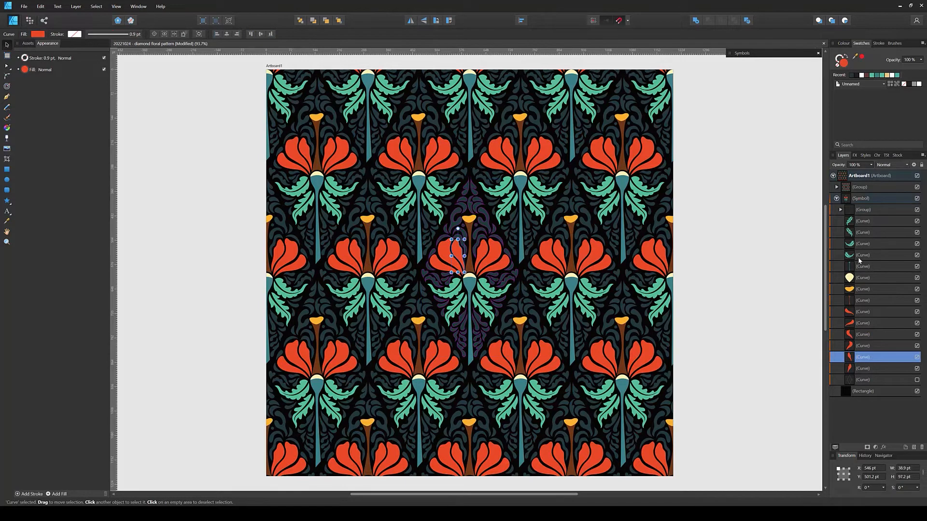
pyautogui.click(866, 224)
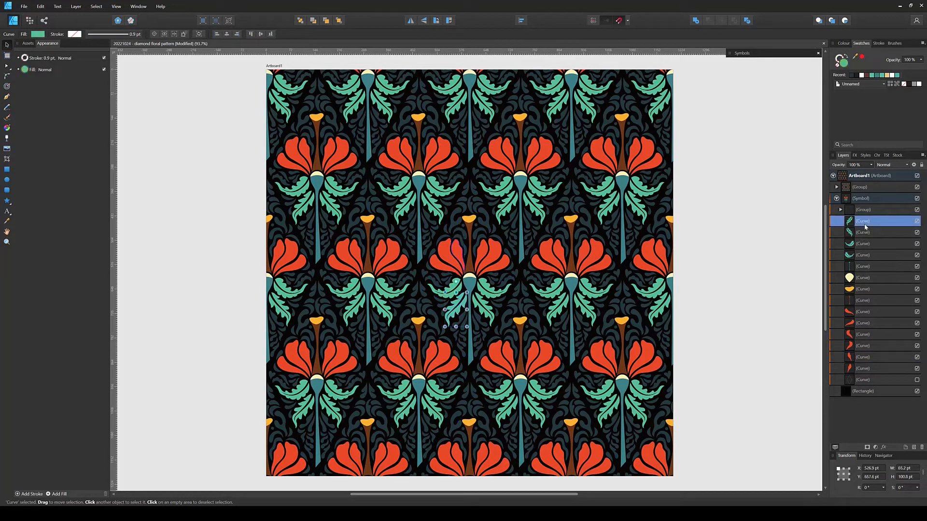
pyautogui.click(863, 313)
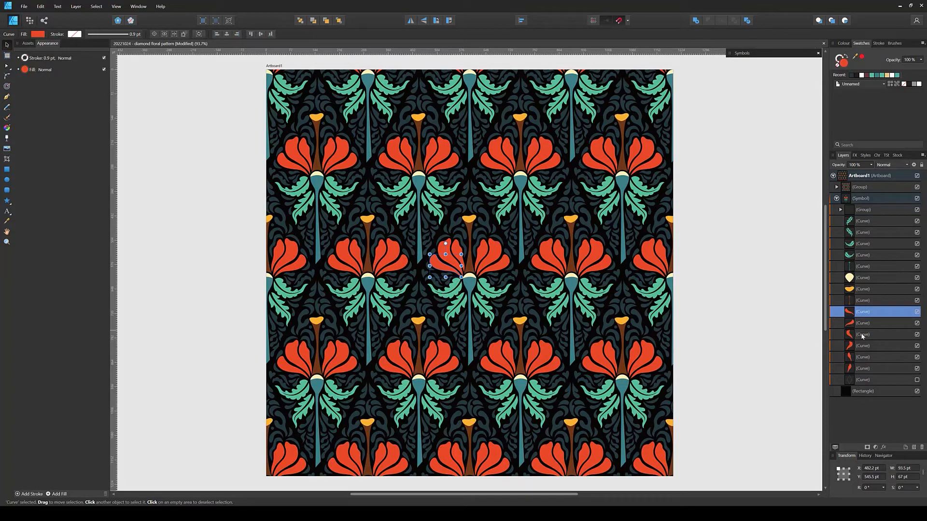
pyautogui.click(862, 335)
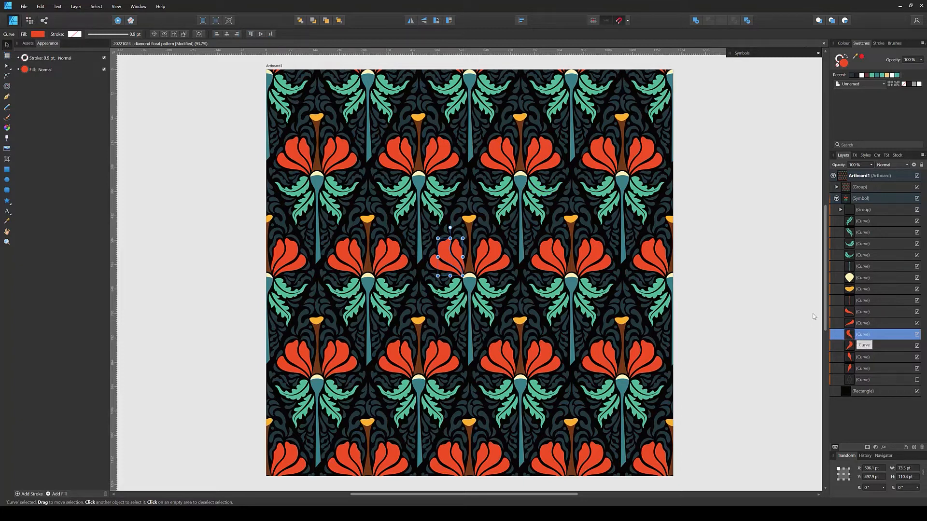
pyautogui.rightClick(447, 257)
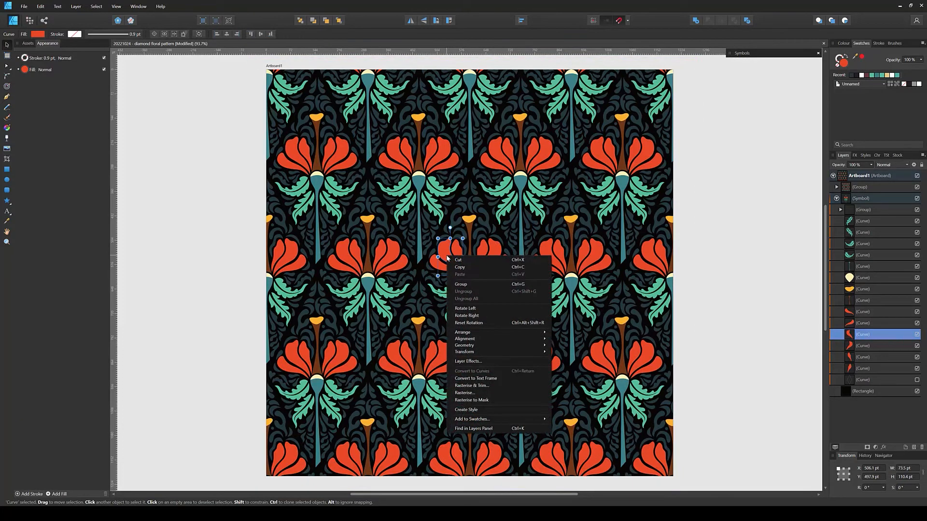
pyautogui.moveTo(478, 420)
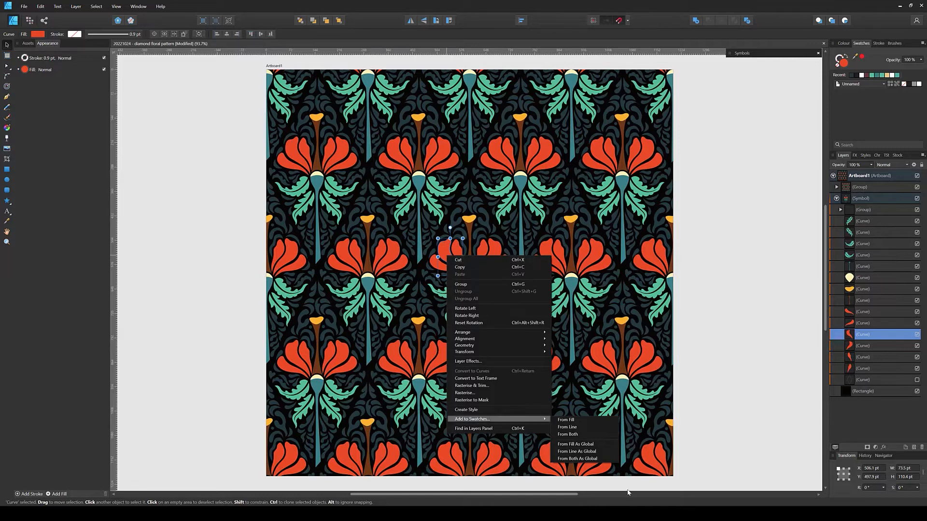
pyautogui.click(575, 445)
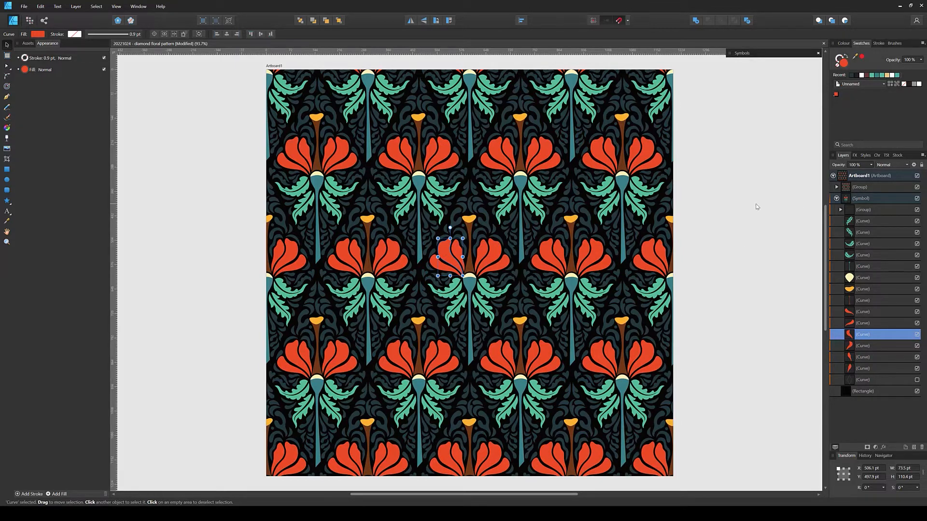
# - Add the brown stalk's fill to the document palette as a global colour
pyautogui.click(863, 301)
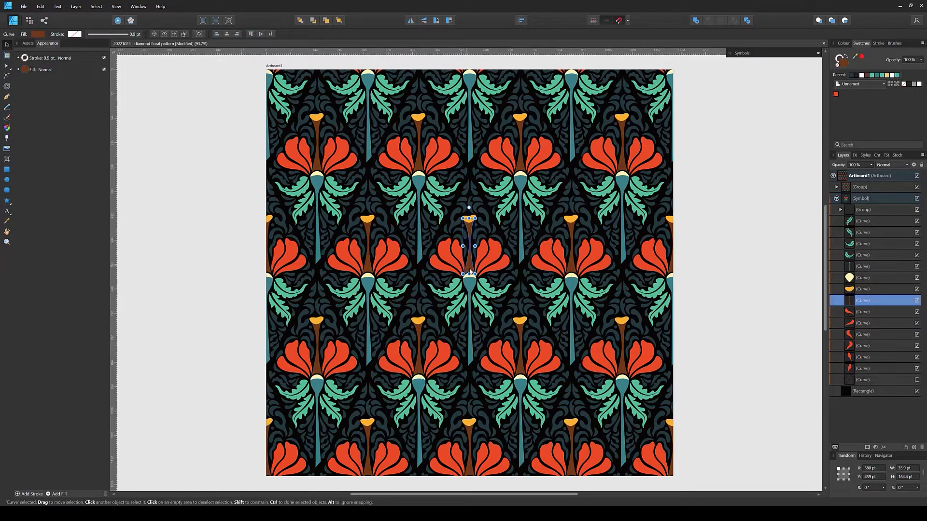
pyautogui.rightClick(469, 264)
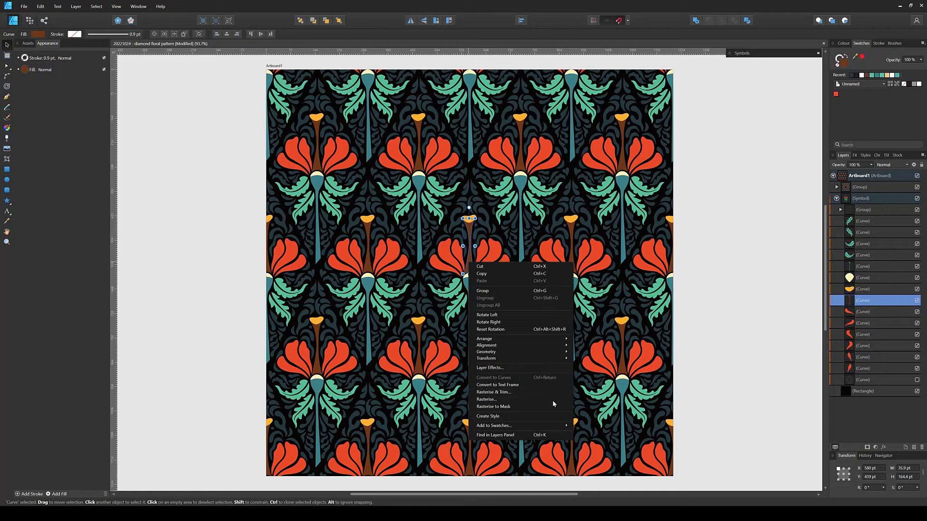
pyautogui.moveTo(552, 426)
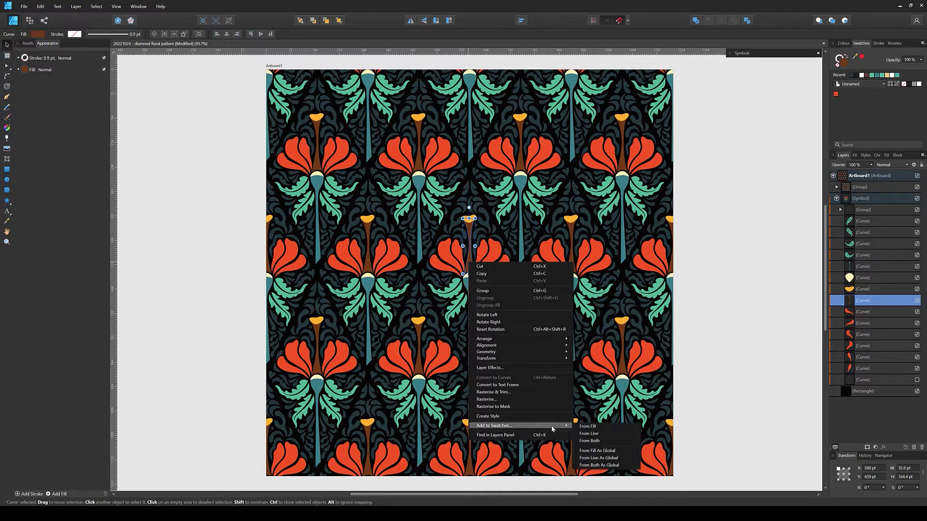
pyautogui.click(603, 451)
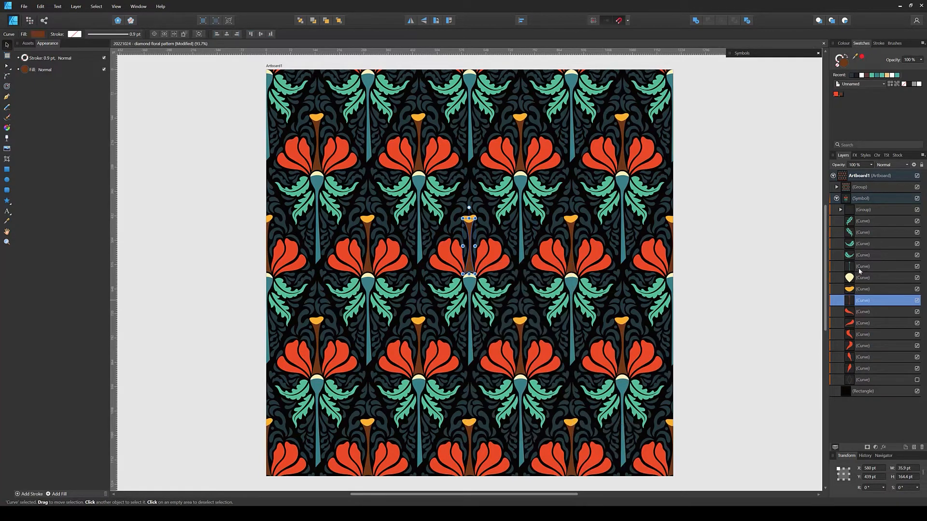
# - Add the fill of one of the symbol's green leaves to the document palette as a global colour
pyautogui.click(868, 255)
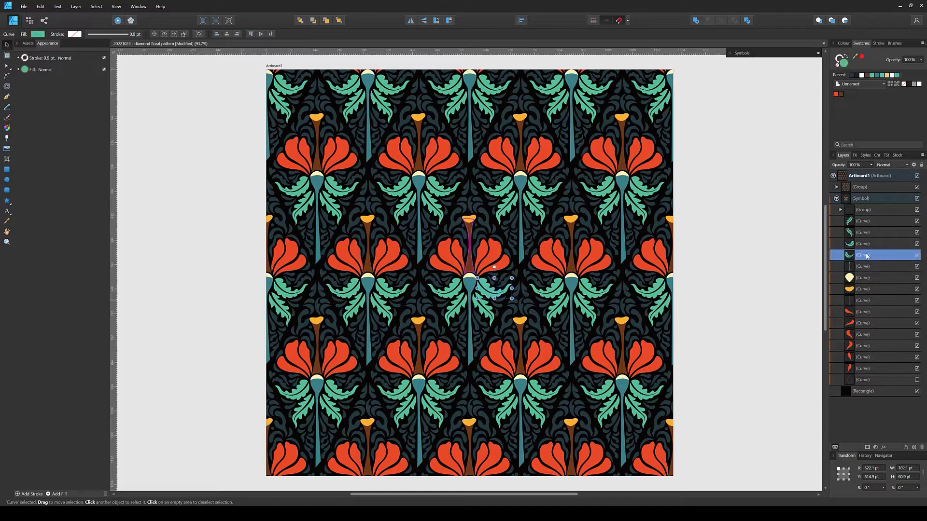
pyautogui.rightClick(485, 288)
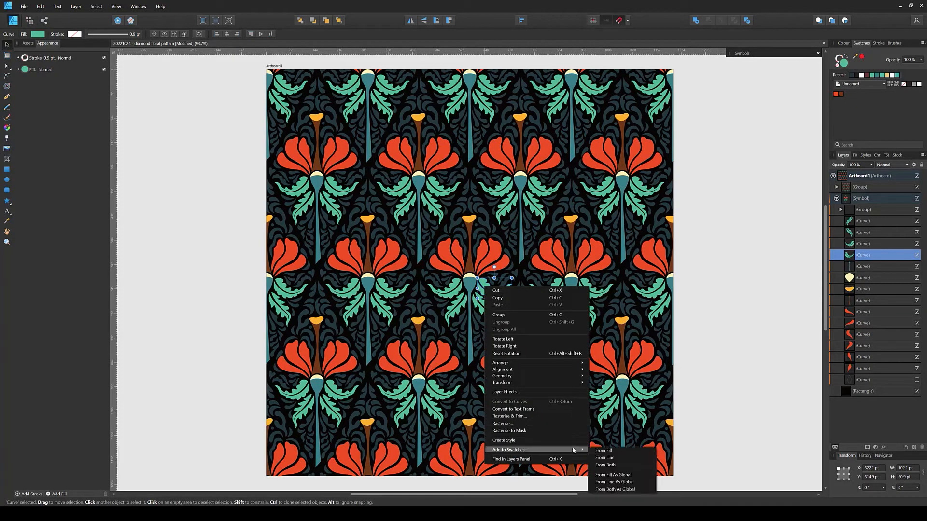
pyautogui.click(627, 477)
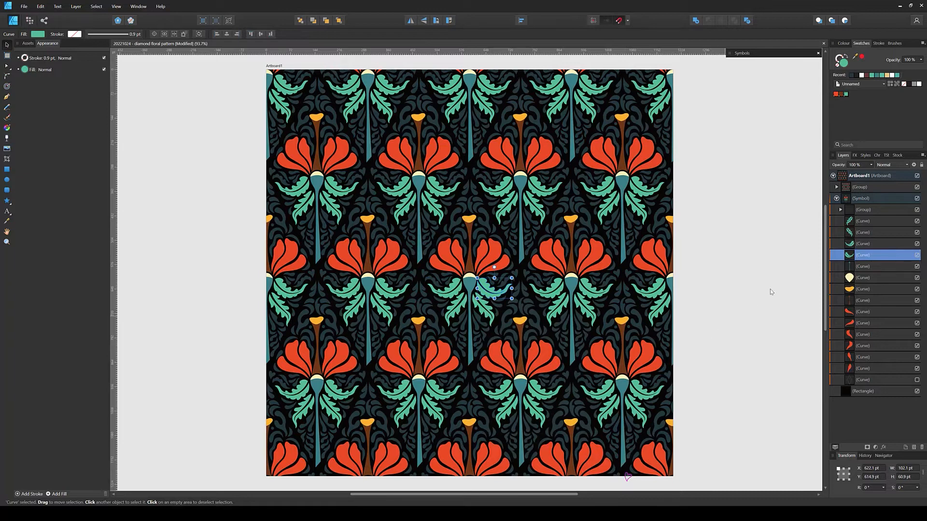
# - Add the fill of one of the dark scroll curves in the symbol's group to the document palette as a global colour
pyautogui.click(840, 210)
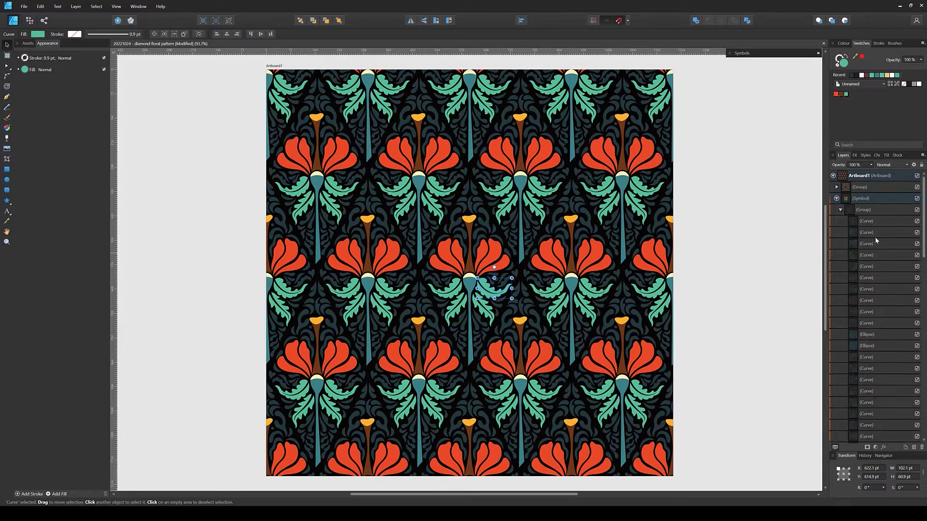
pyautogui.click(875, 237)
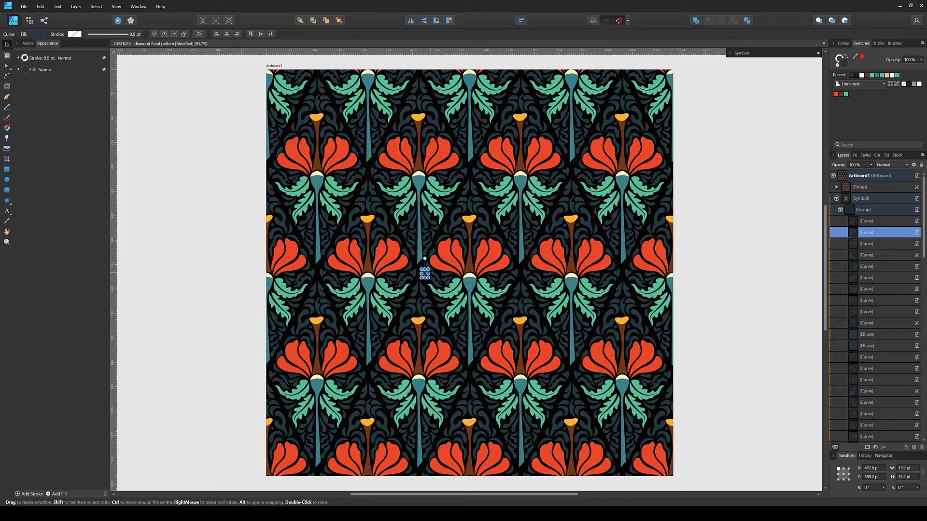
pyautogui.rightClick(445, 285)
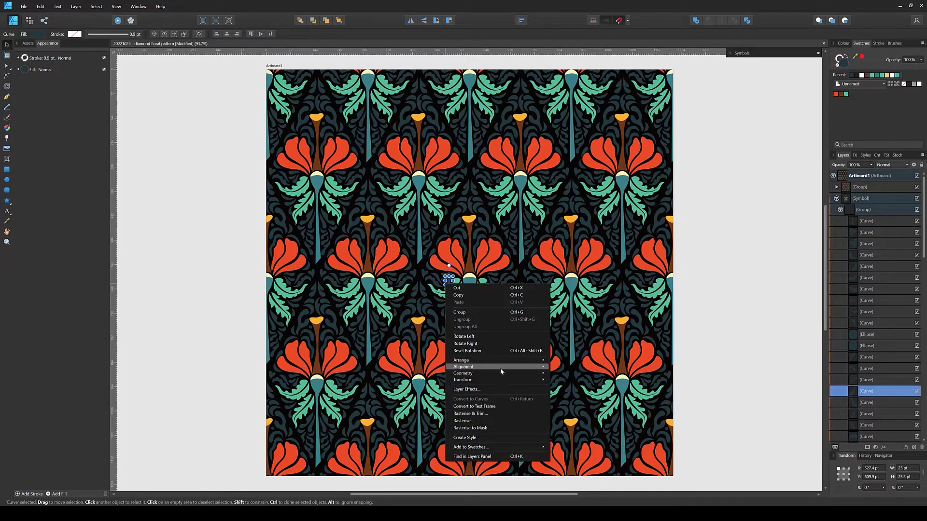
pyautogui.moveTo(521, 449)
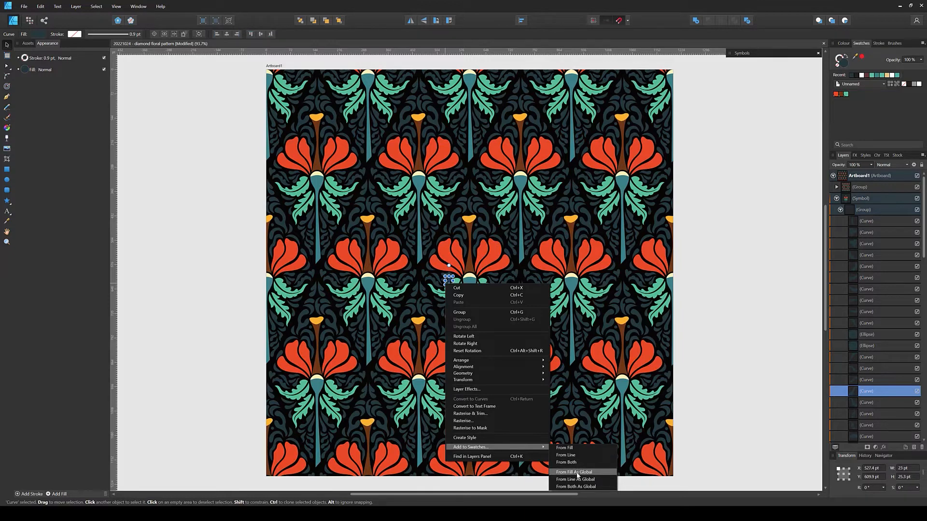
pyautogui.click(577, 473)
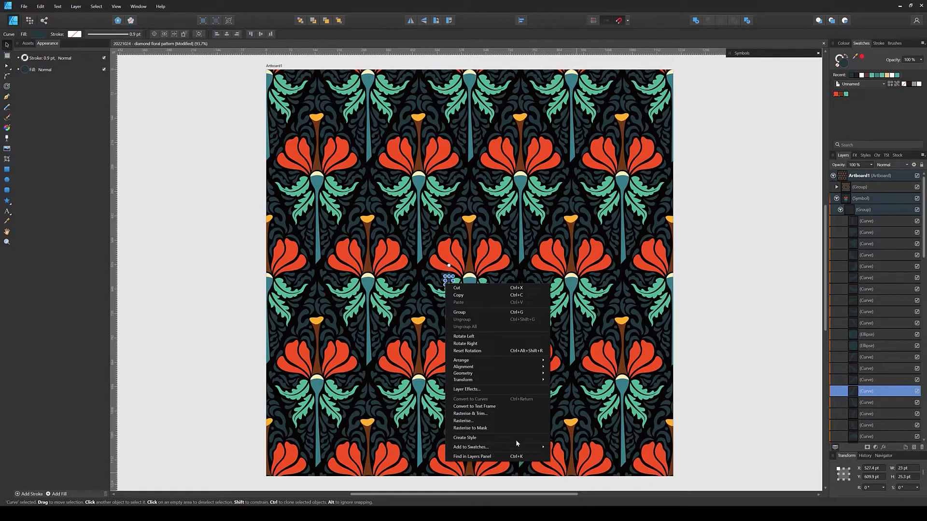
pyautogui.click(840, 209)
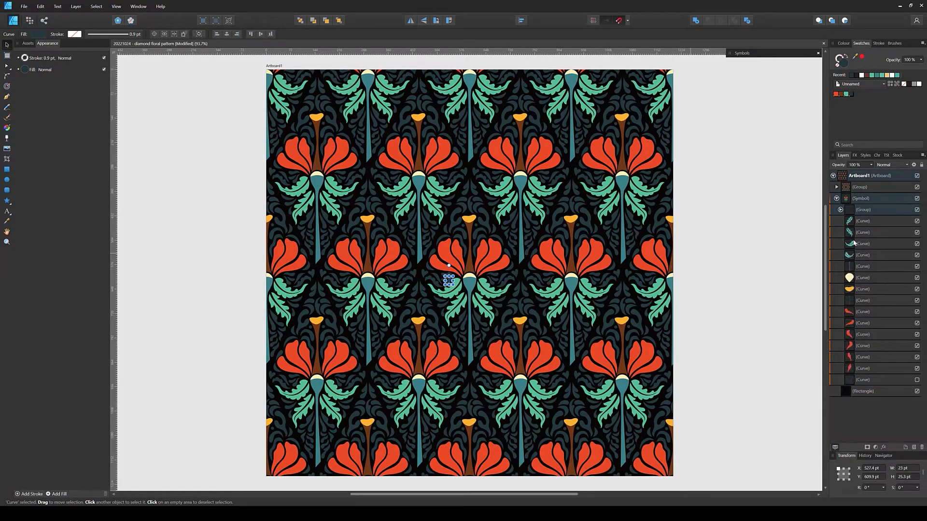
pyautogui.click(863, 288)
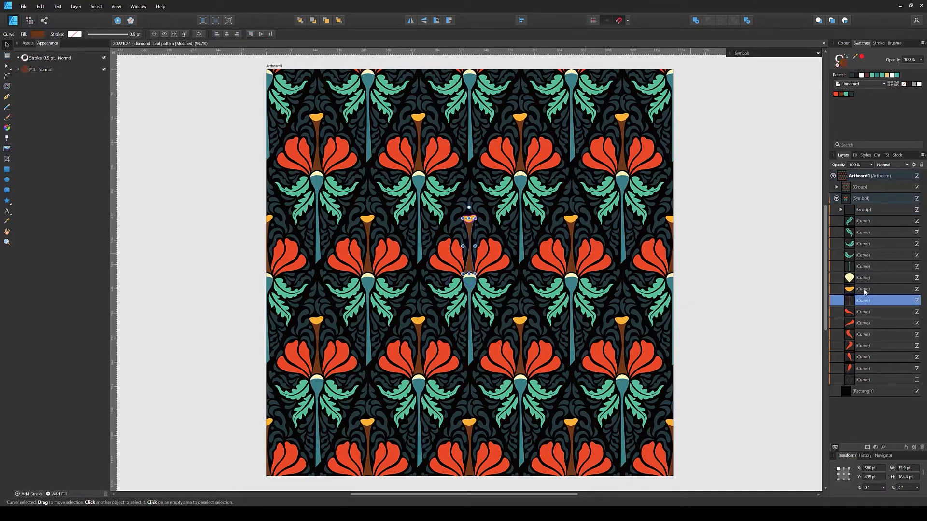
pyautogui.click(866, 278)
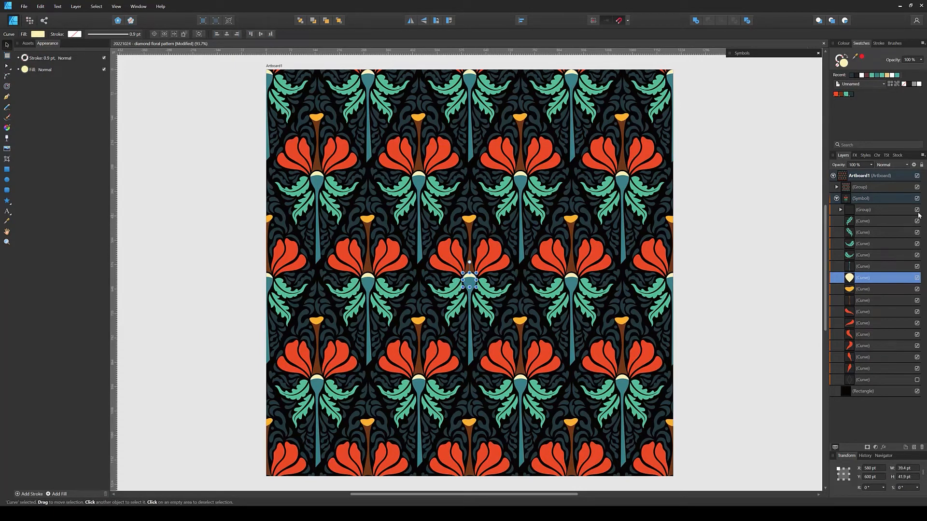
pyautogui.click(747, 257)
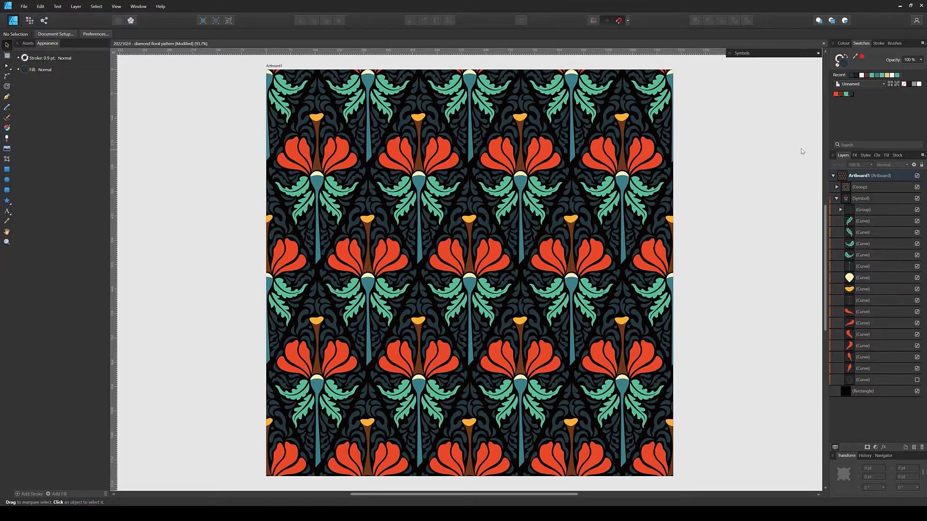
# - Try shifting the hue of the red global colour to 136, and undo the change
pyautogui.doubleClick(837, 95)
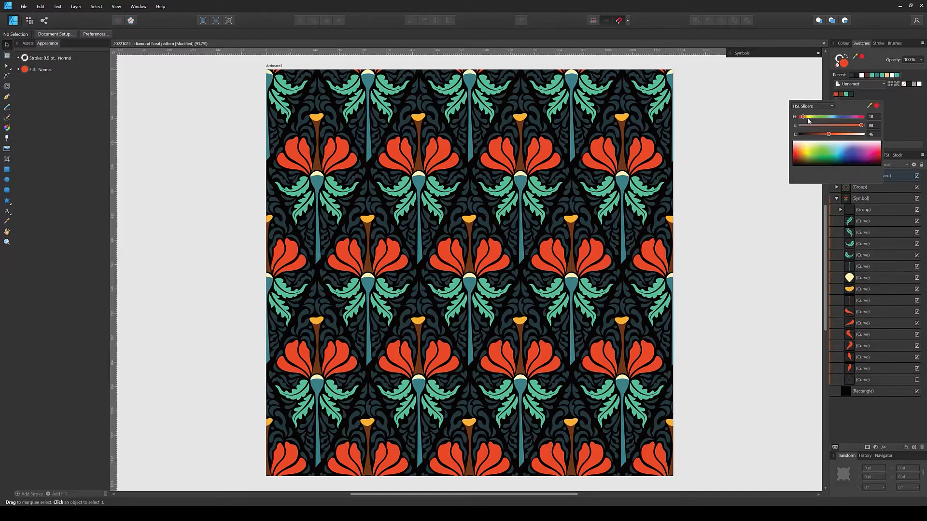
pyautogui.moveTo(810, 121)
pyautogui.mouseDown()
pyautogui.moveTo(858, 117)
pyautogui.moveTo(825, 125)
pyautogui.mouseUp()
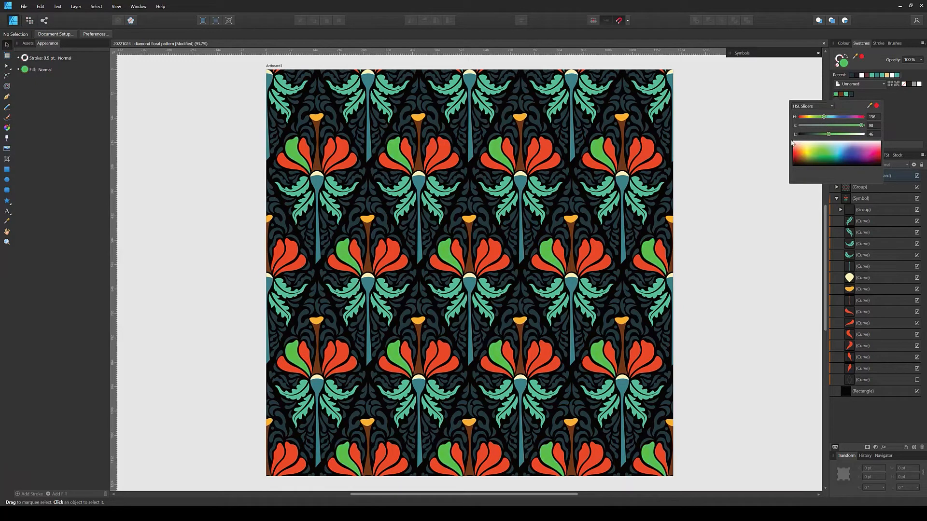
pyautogui.hotkey('ctrl', 'z')
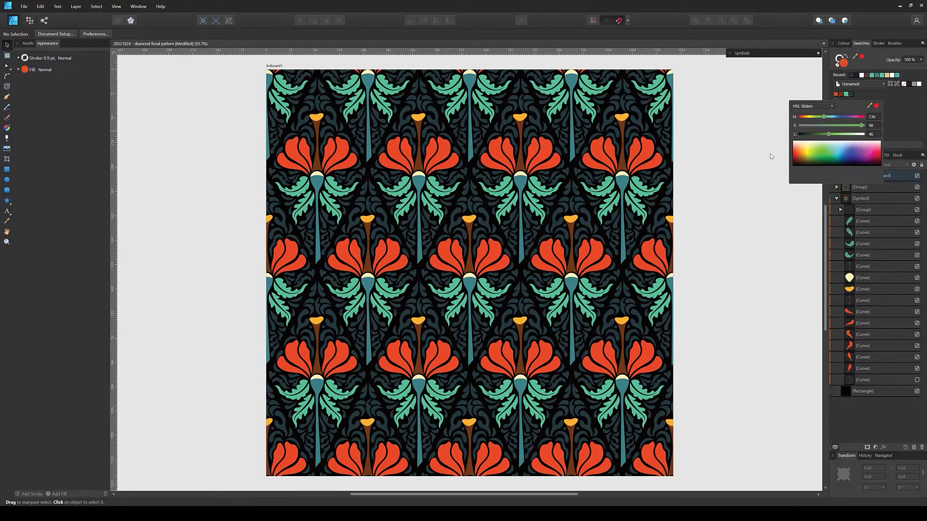
pyautogui.click(750, 186)
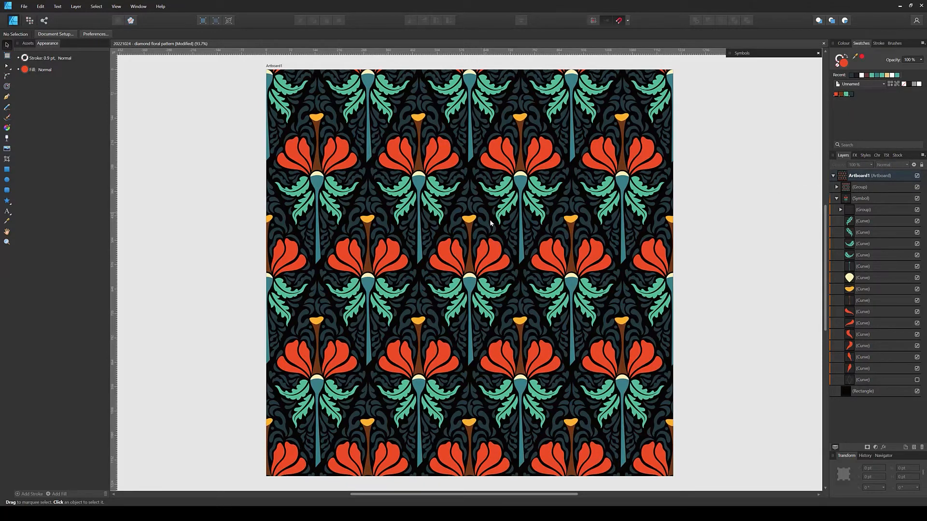
pyautogui.click(863, 368)
pyautogui.keyDown('shift'); pyautogui.click(863, 311); pyautogui.keyUp('shift')
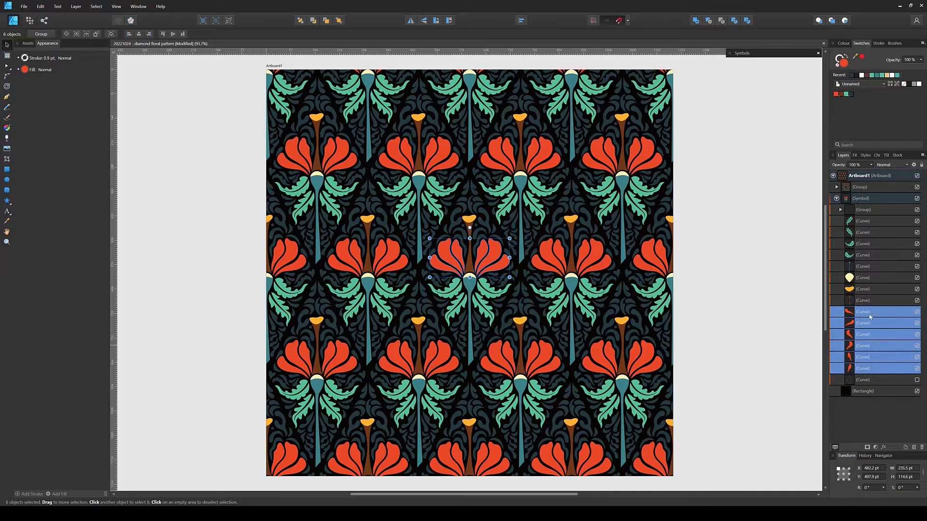
pyautogui.click(753, 305)
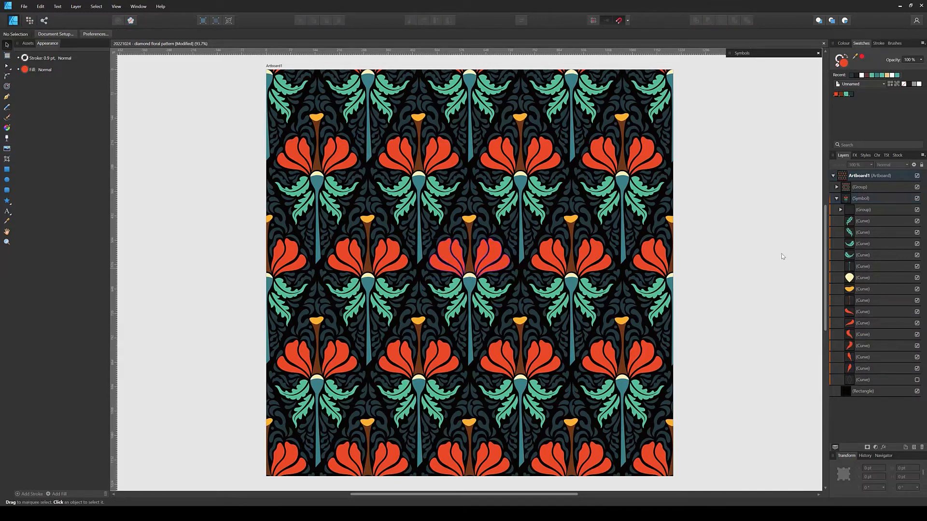
# - Select every object with the same fill colour as one of the symbol's red petals, and clear the selection
pyautogui.click(853, 368)
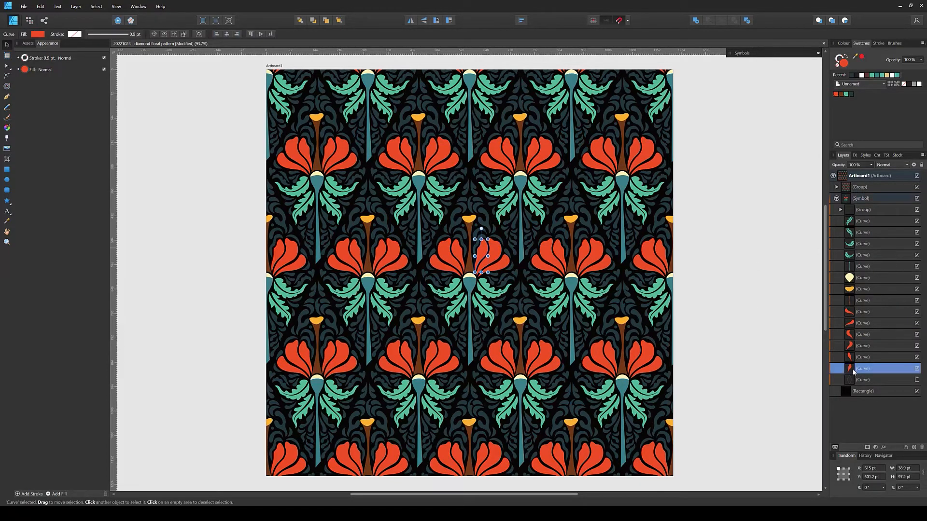
pyautogui.click(96, 6)
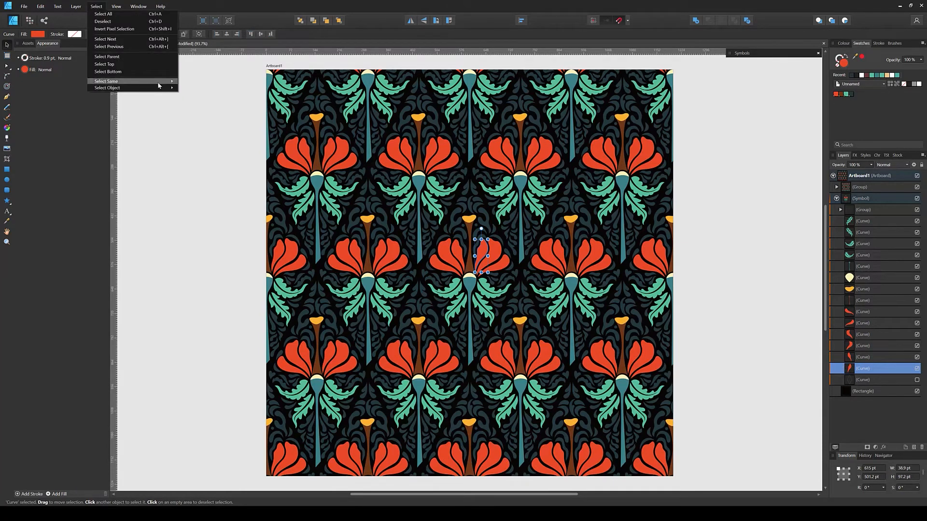
pyautogui.moveTo(158, 85)
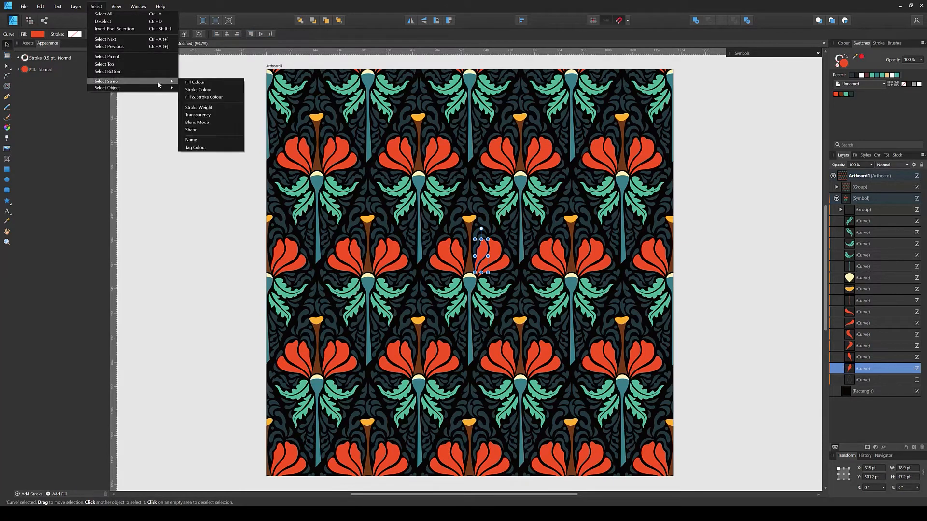
pyautogui.click(209, 86)
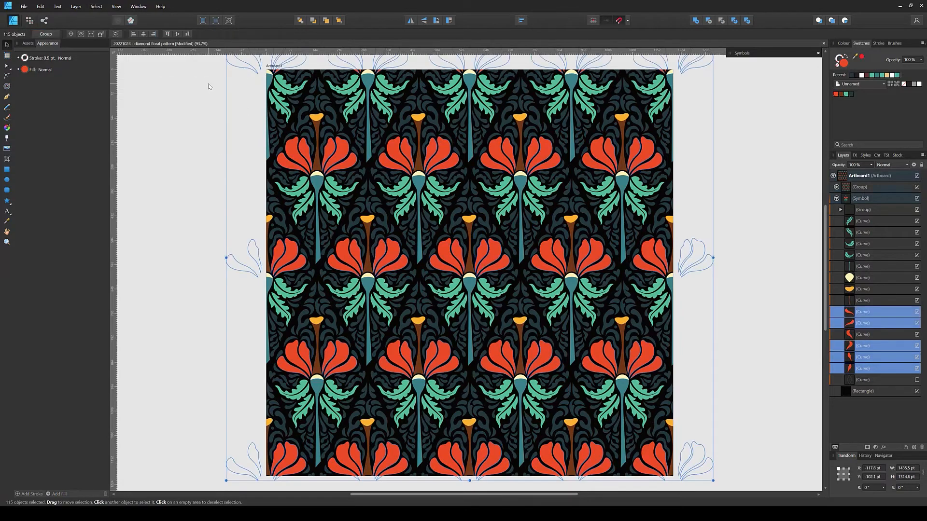
pyautogui.click(772, 204)
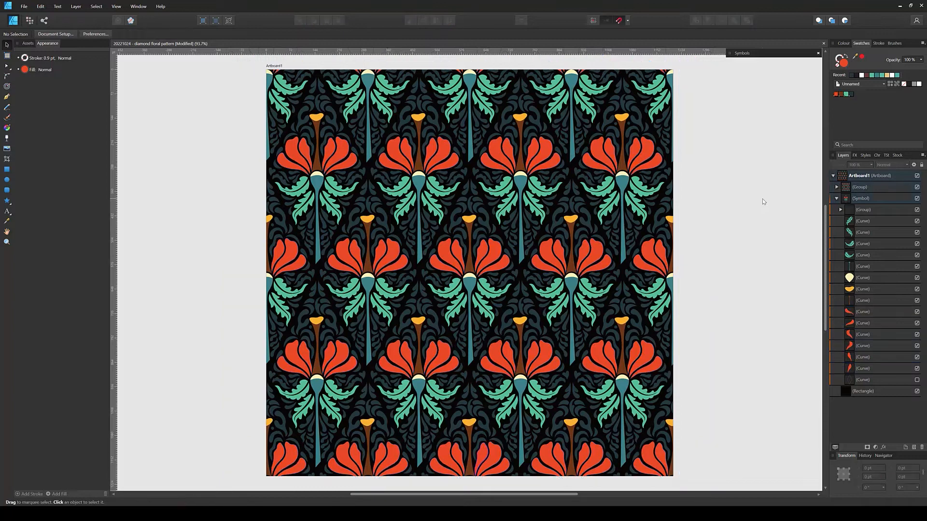
# - Apply the red global colour to all six of the symbol's petals and the brown global colour to its stalk
pyautogui.click(863, 369)
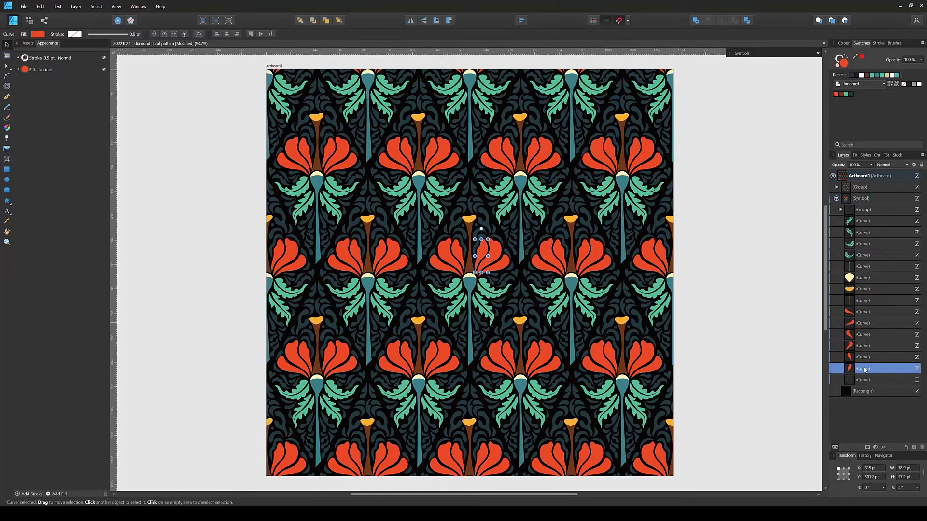
pyautogui.keyDown('shift'); pyautogui.click(863, 314); pyautogui.keyUp('shift')
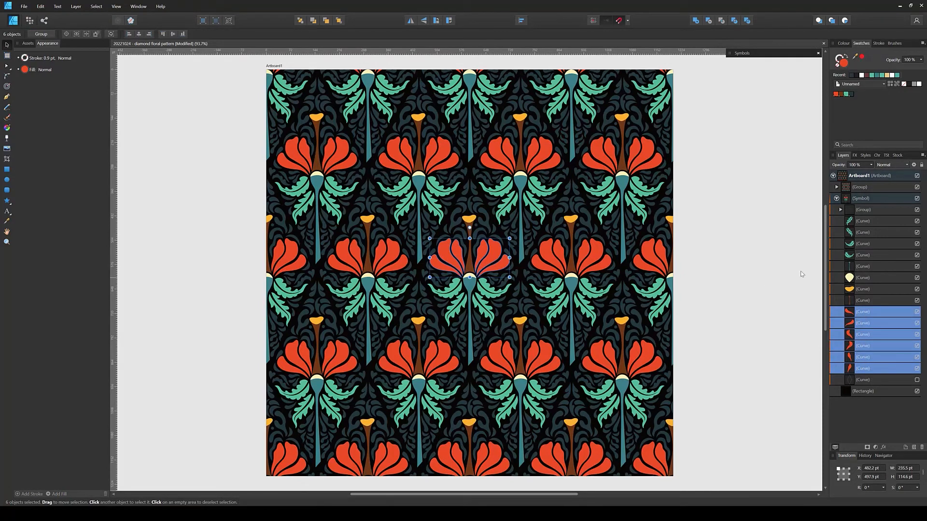
pyautogui.click(837, 95)
pyautogui.click(864, 301)
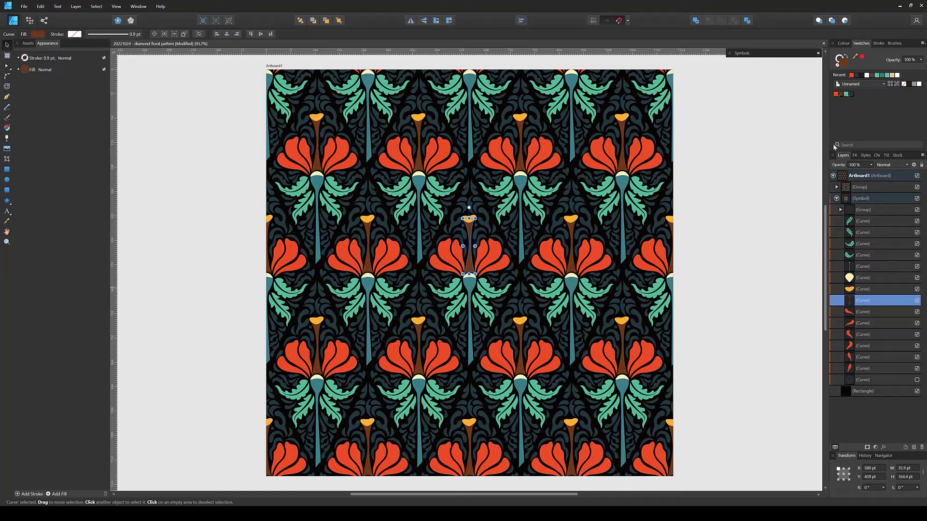
pyautogui.click(842, 95)
# - Apply the green global colour to the symbol's four leaf curves
pyautogui.click(863, 256)
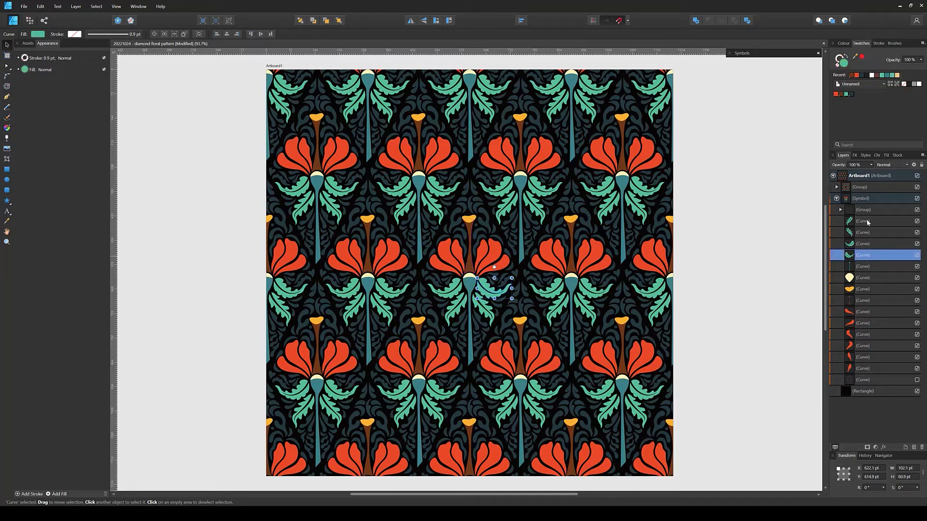
pyautogui.keyDown('shift'); pyautogui.click(867, 223); pyautogui.keyUp('shift')
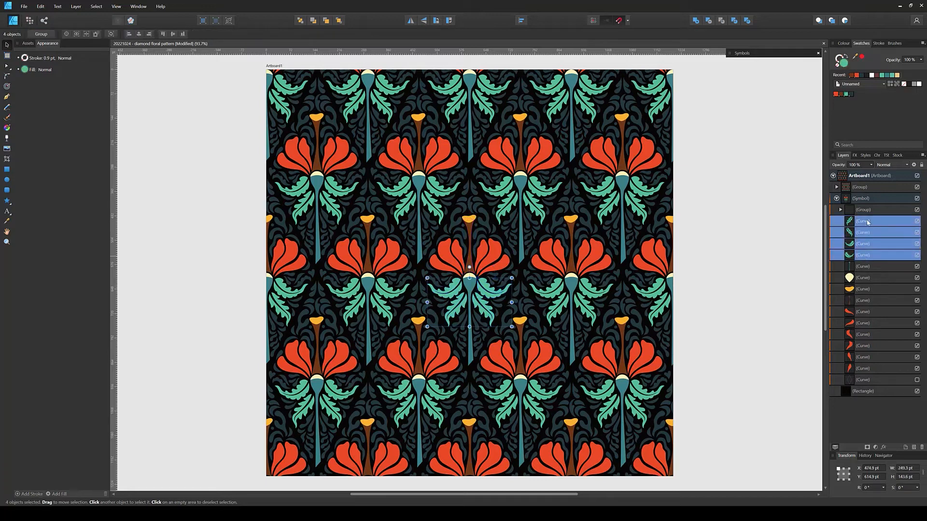
pyautogui.click(846, 94)
# - Apply the dark blue-grey global colour to all the scroll curves and ellipses inside the symbol's group
pyautogui.click(841, 209)
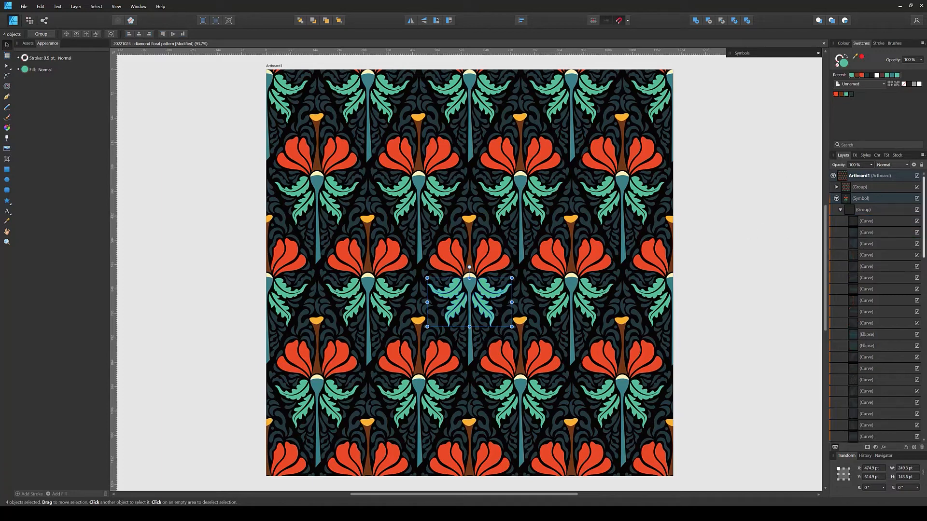
pyautogui.moveTo(925, 185); pyautogui.dragTo(925, 363)
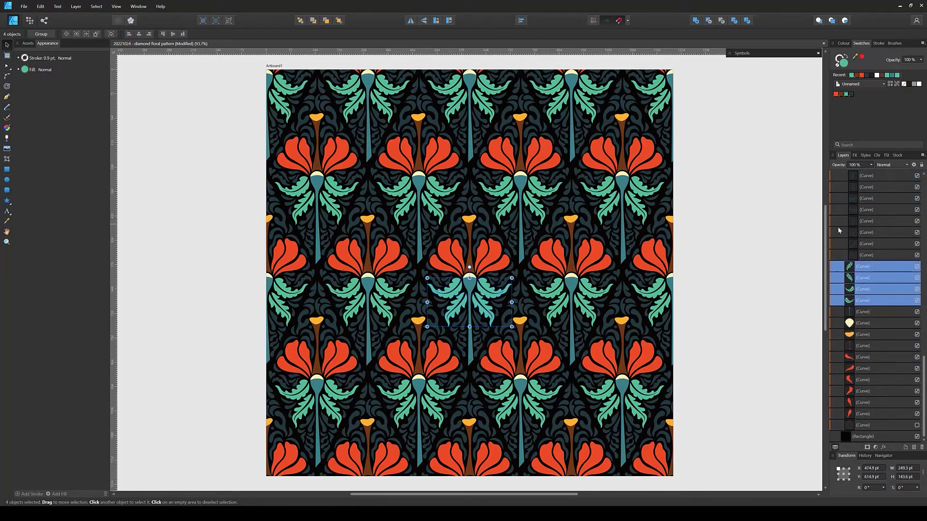
pyautogui.click(858, 255)
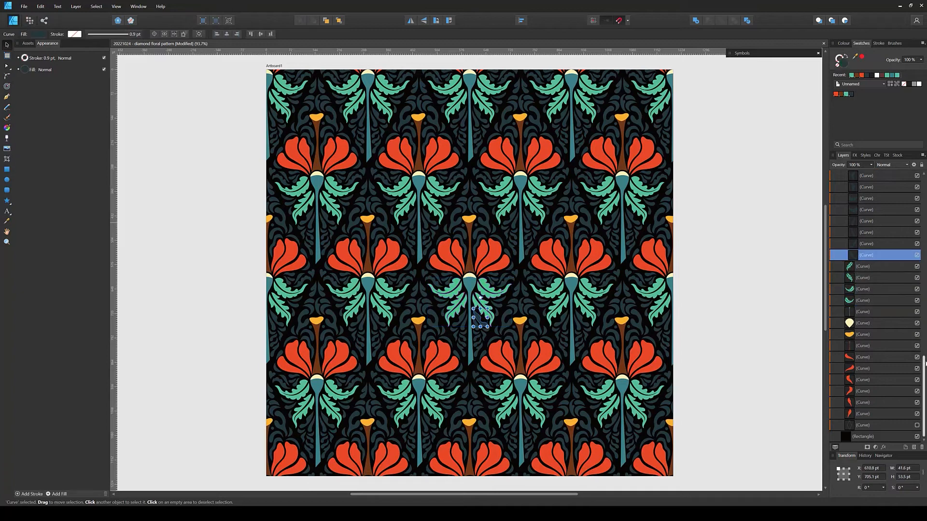
pyautogui.moveTo(926, 363); pyautogui.dragTo(925, 213)
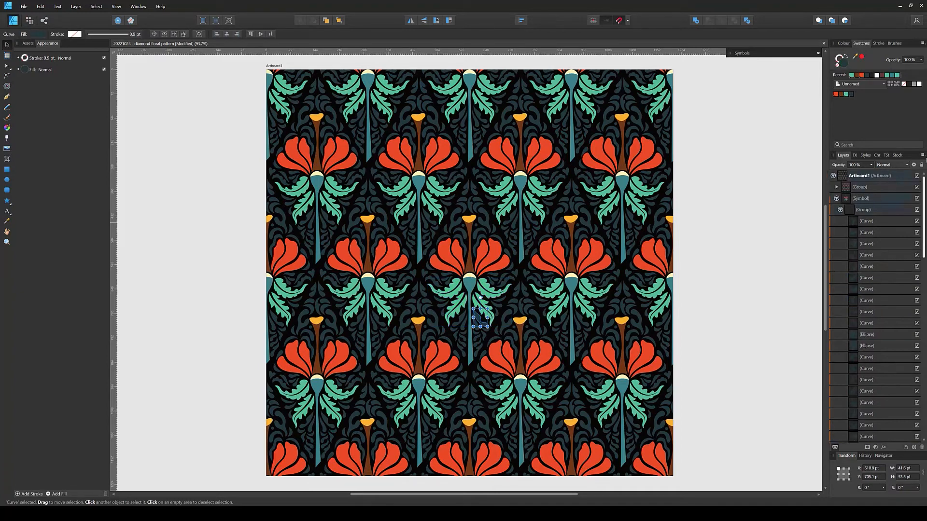
pyautogui.keyDown('shift'); pyautogui.click(870, 223); pyautogui.keyUp('shift')
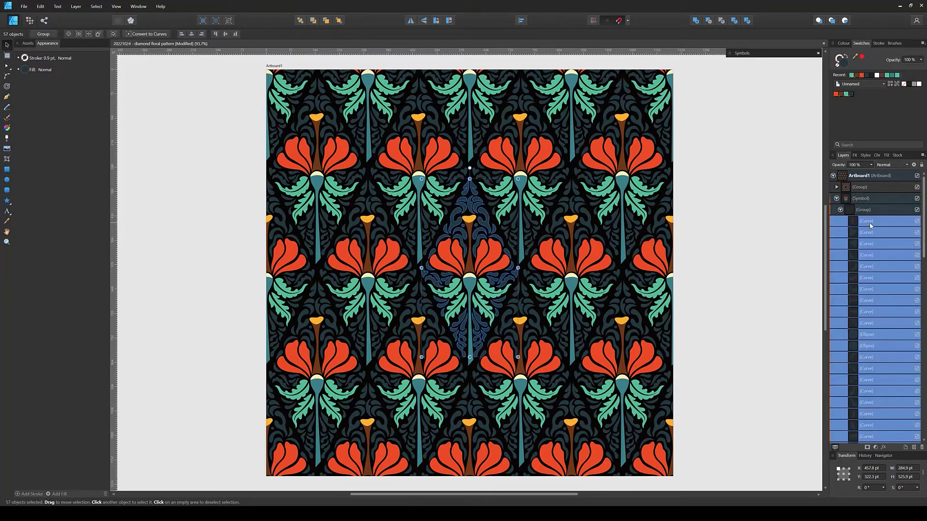
pyautogui.click(852, 94)
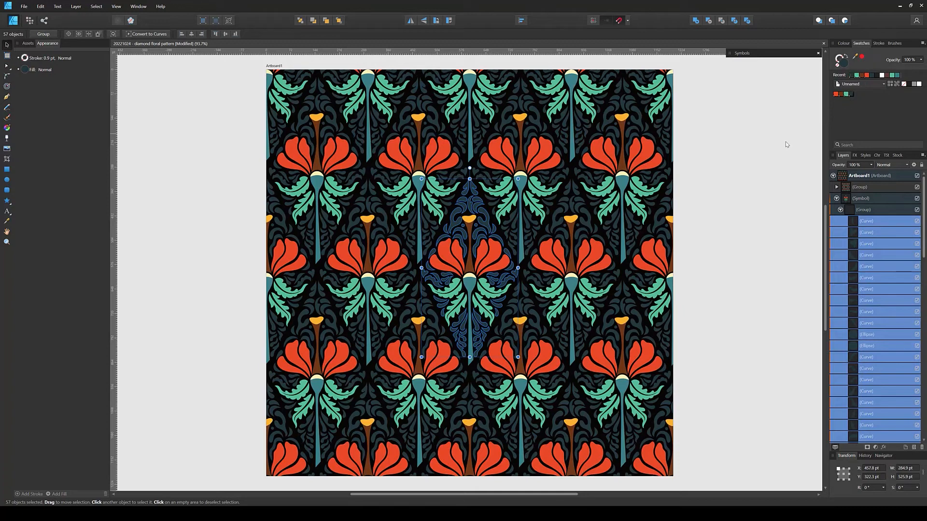
pyautogui.click(752, 156)
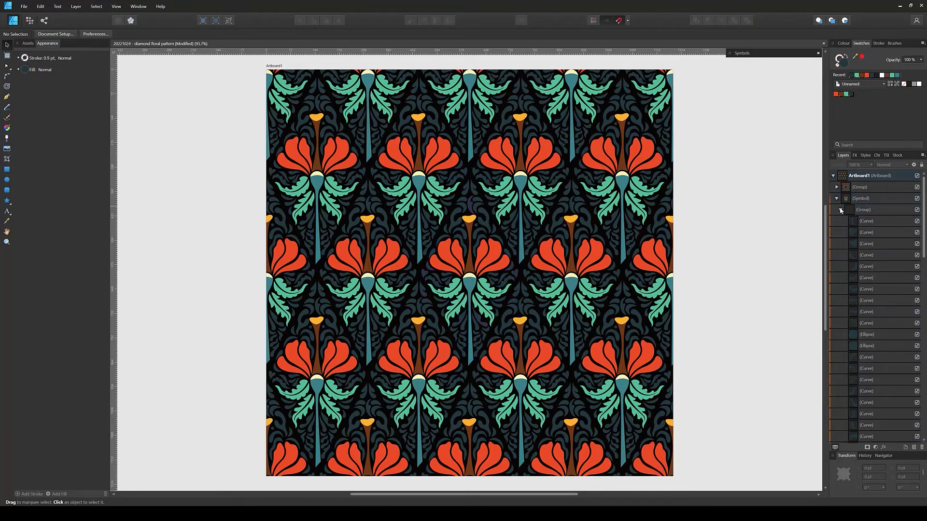
pyautogui.click(841, 210)
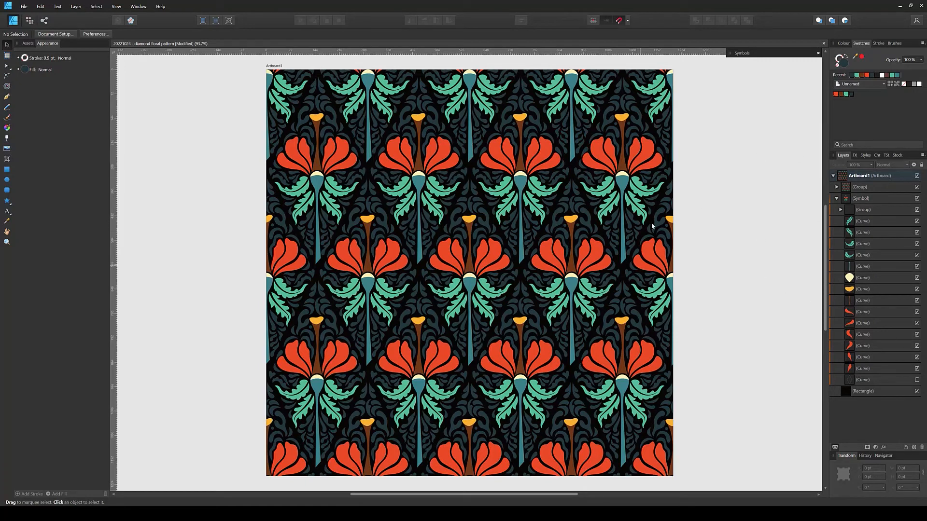
# - Change the petals' red global colour to a golden yellow-orange by adjusting its HSL values
pyautogui.doubleClick(836, 95)
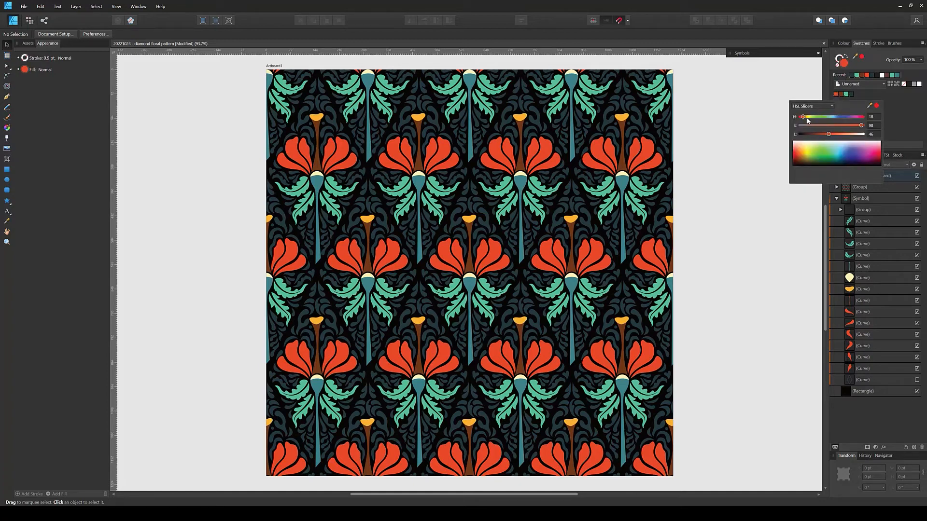
pyautogui.moveTo(802, 116); pyautogui.dragTo(837, 135)
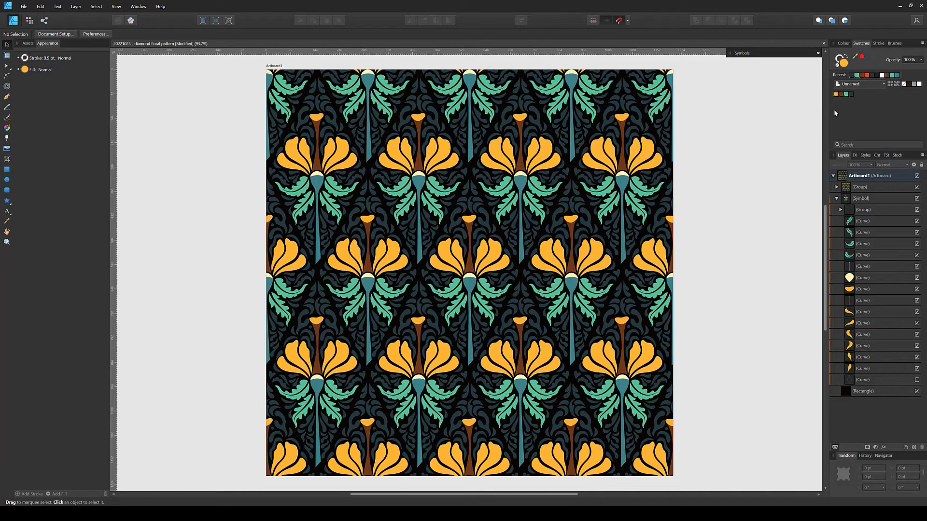
# - Change the stalk's brown global colour to olive green and the leaves' green global colour to bright red with hue 360 and saturation 96
pyautogui.doubleClick(840, 94)
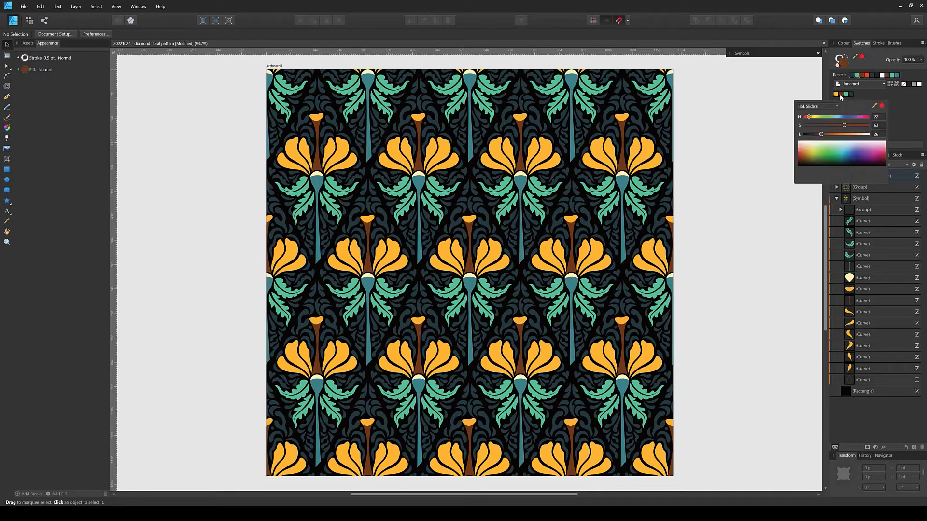
pyautogui.moveTo(813, 119); pyautogui.dragTo(821, 120)
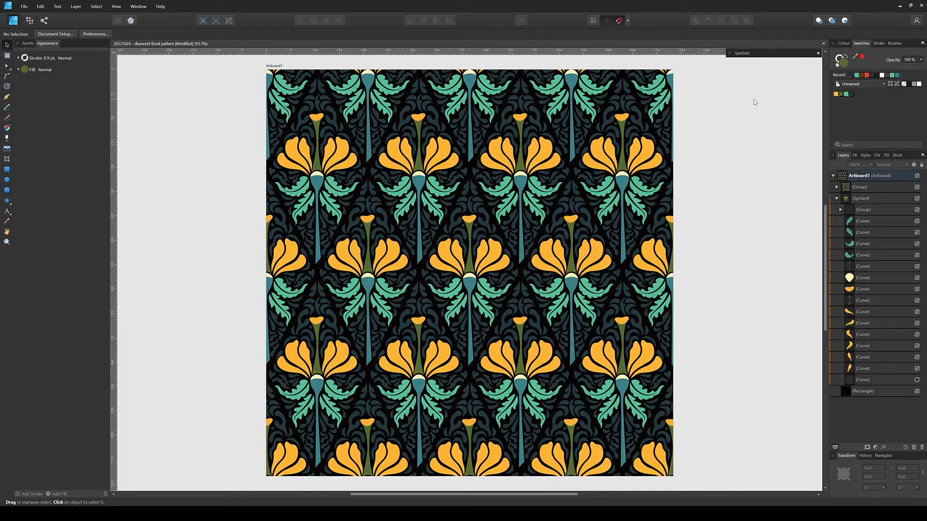
pyautogui.doubleClick(845, 94)
pyautogui.moveTo(838, 117); pyautogui.dragTo(886, 121)
pyautogui.moveTo(851, 126); pyautogui.dragTo(872, 130)
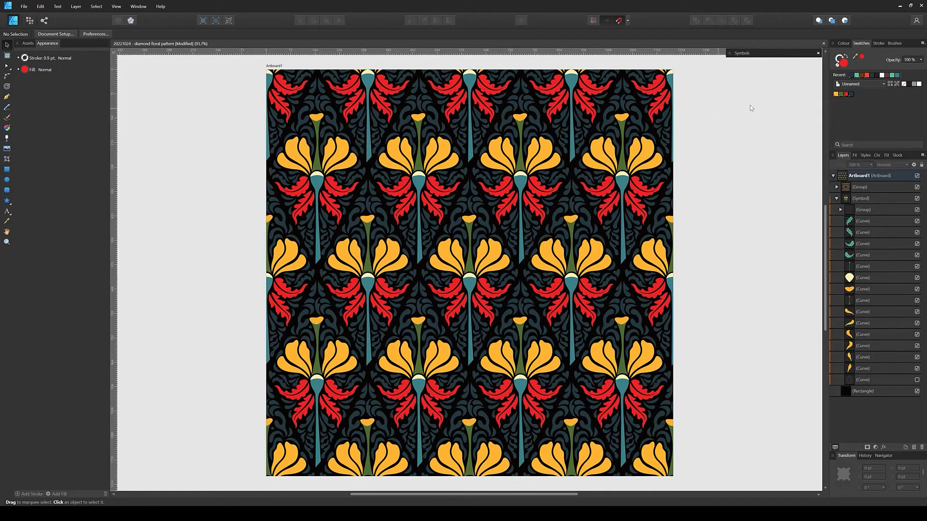
# - Change the background scrollwork's dark blue-grey global colour to a dark olive green by adjusting its HSL values
pyautogui.click(851, 96)
pyautogui.click(851, 96)
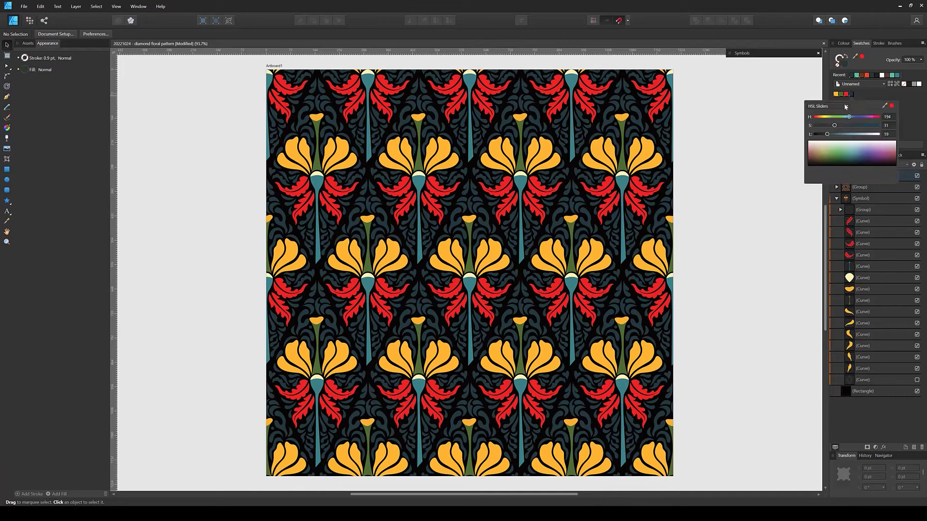
pyautogui.moveTo(850, 117); pyautogui.dragTo(825, 119)
pyautogui.moveTo(834, 135); pyautogui.dragTo(827, 134)
pyautogui.click(713, 177)
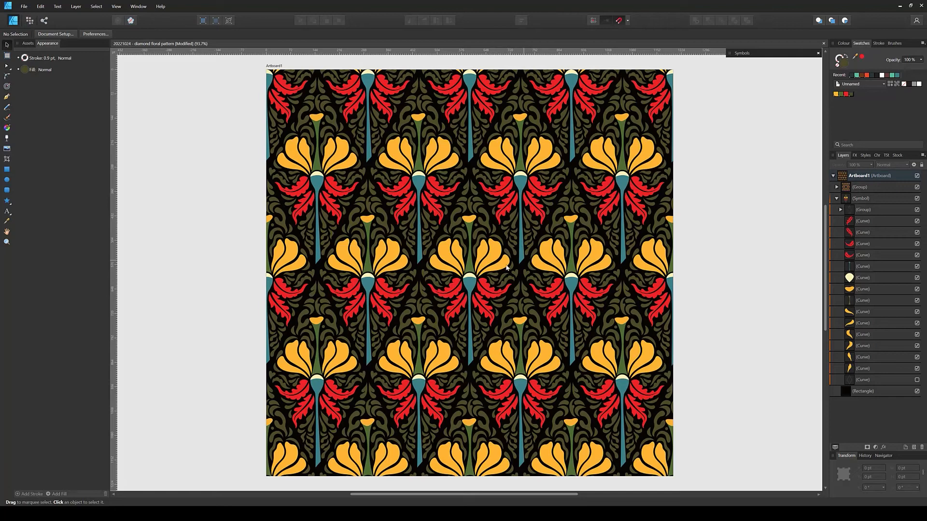
# - Shift the leaves' red global colour to a warm orange-red by adjusting its HSL values
pyautogui.click(864, 255)
pyautogui.click(763, 228)
pyautogui.doubleClick(847, 95)
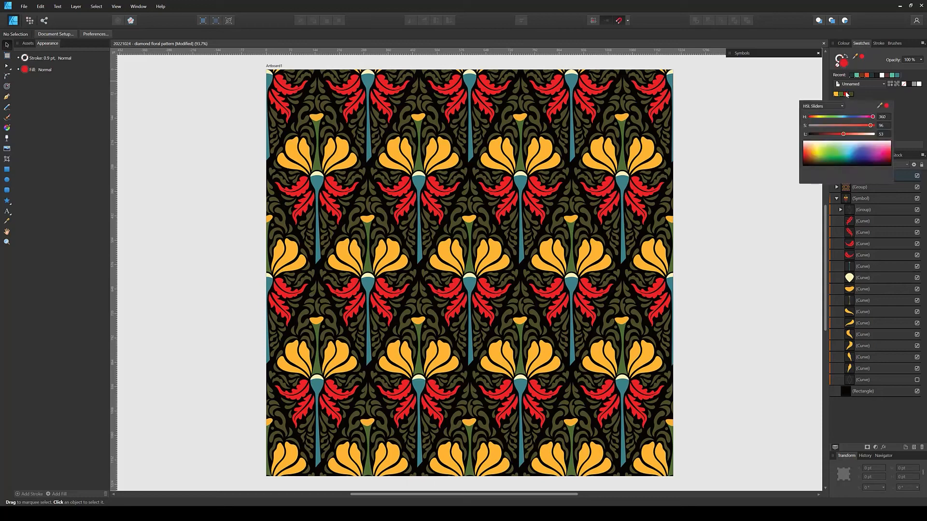
pyautogui.moveTo(872, 119); pyautogui.dragTo(840, 136)
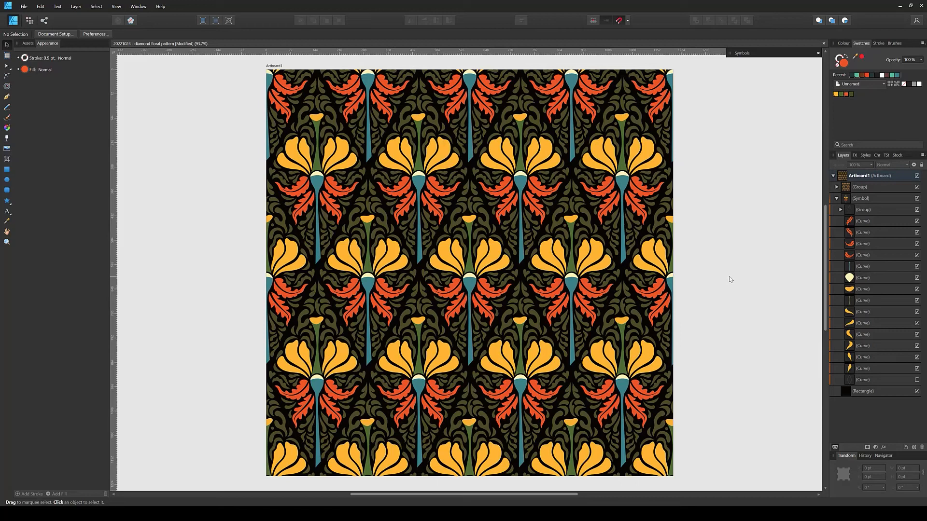
# - Recolour the teal stem below the flower to a muted brown by setting its fill to hue 37 and saturation 23
pyautogui.click(868, 265)
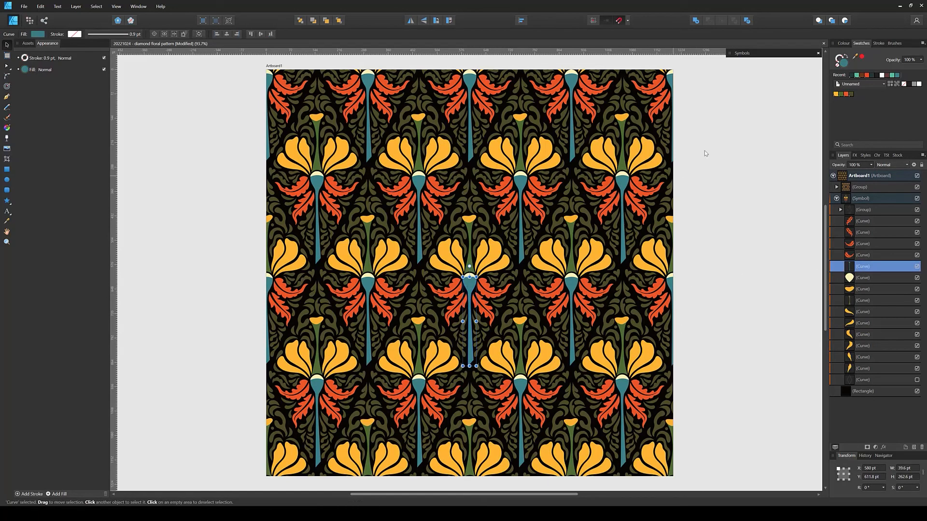
pyautogui.doubleClick(845, 64)
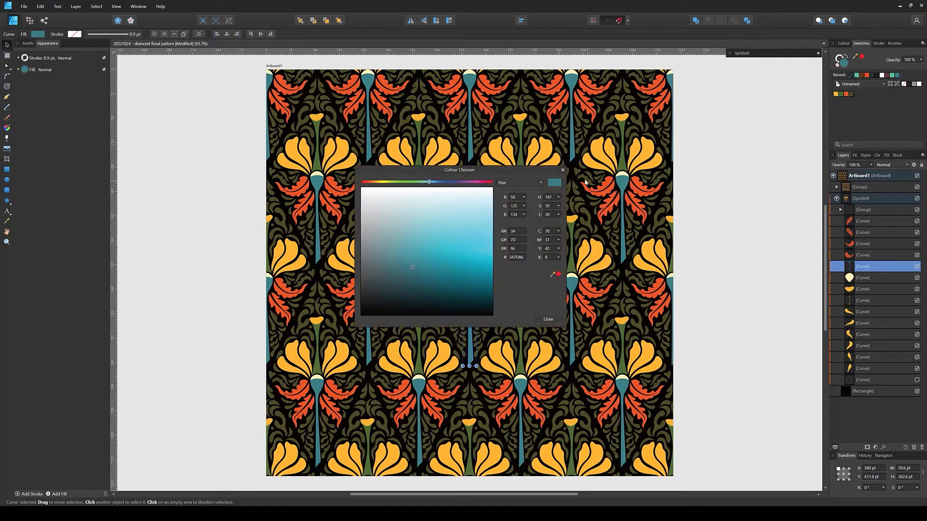
pyautogui.click(563, 170)
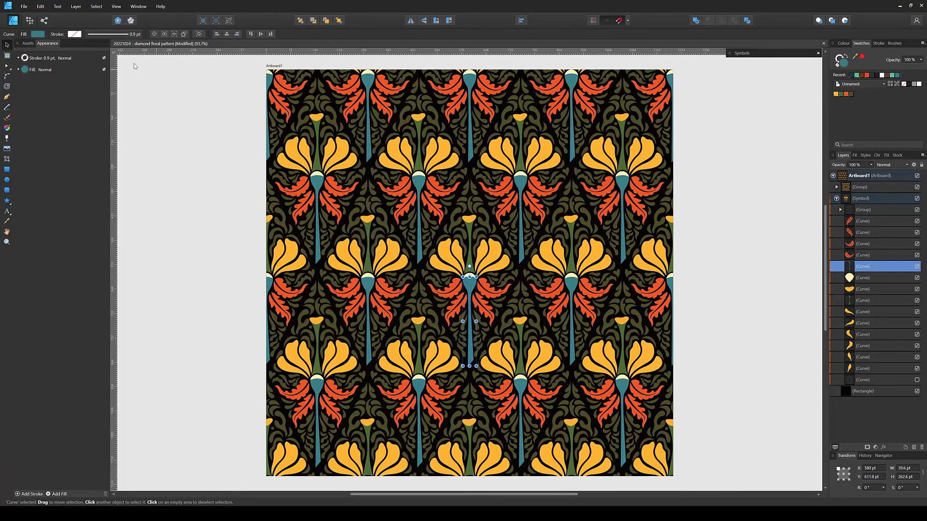
pyautogui.click(37, 34)
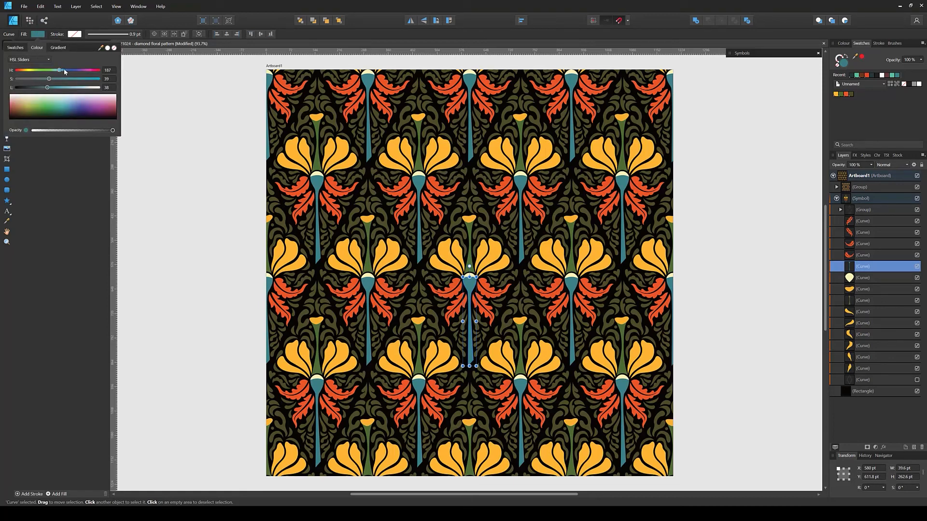
pyautogui.moveTo(65, 71); pyautogui.dragTo(87, 71)
pyautogui.click(35, 79)
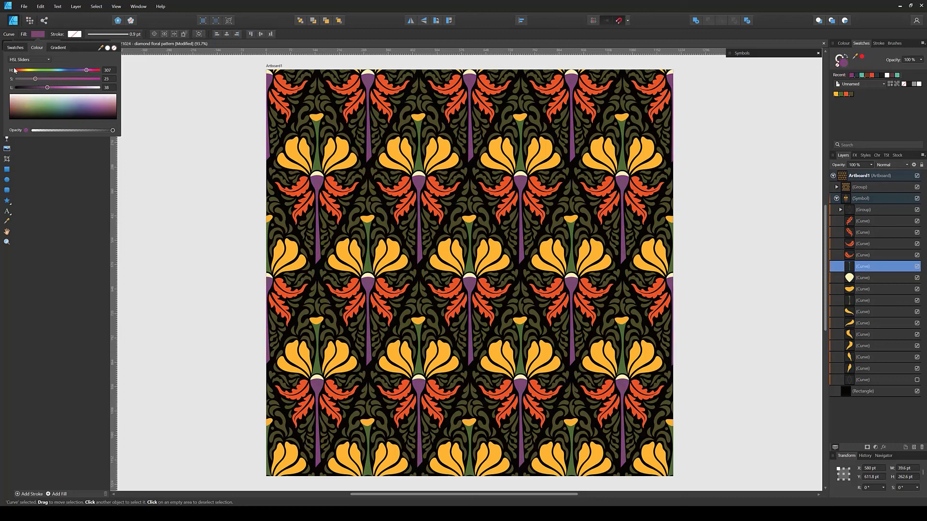
pyautogui.click(25, 71)
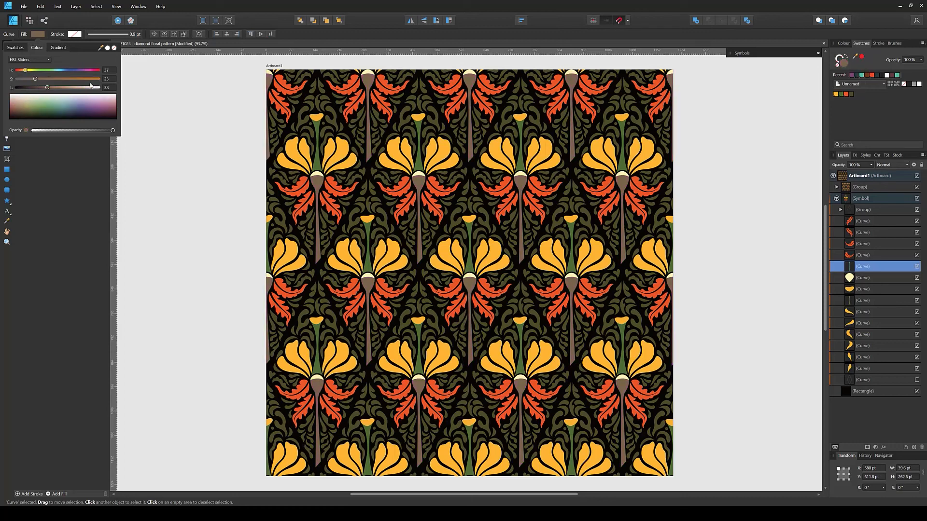
pyautogui.click(740, 172)
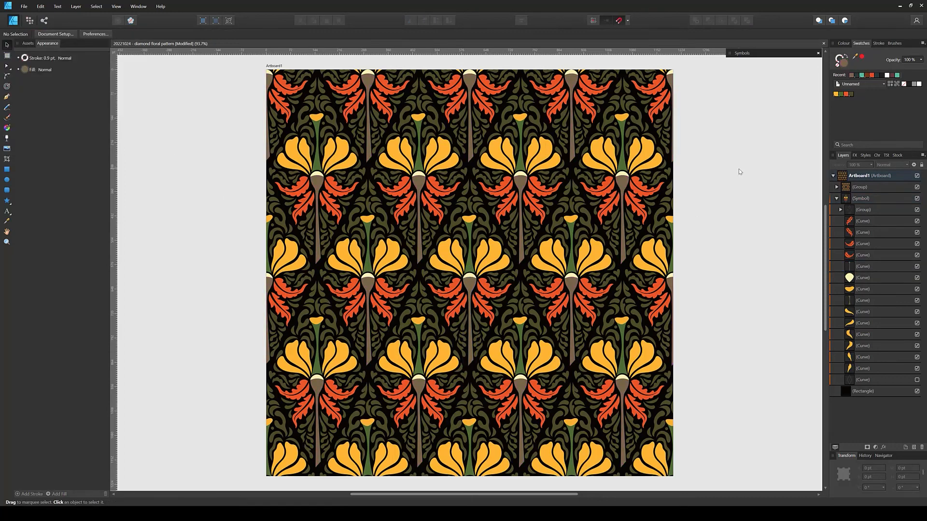